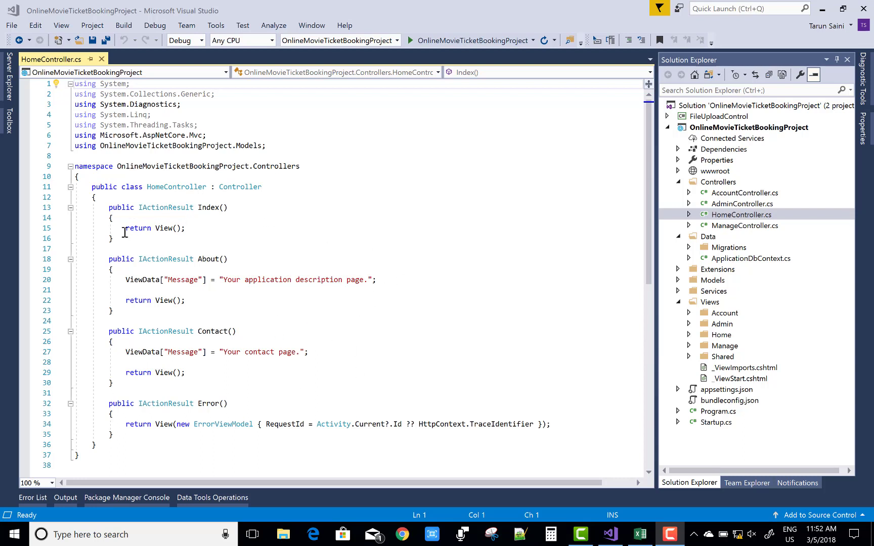
- Add an empty HomeController constructor with the ctor snippet
{"action": "left_click", "coordinate": [106, 197]}
{"action": "key", "text": "Return"}
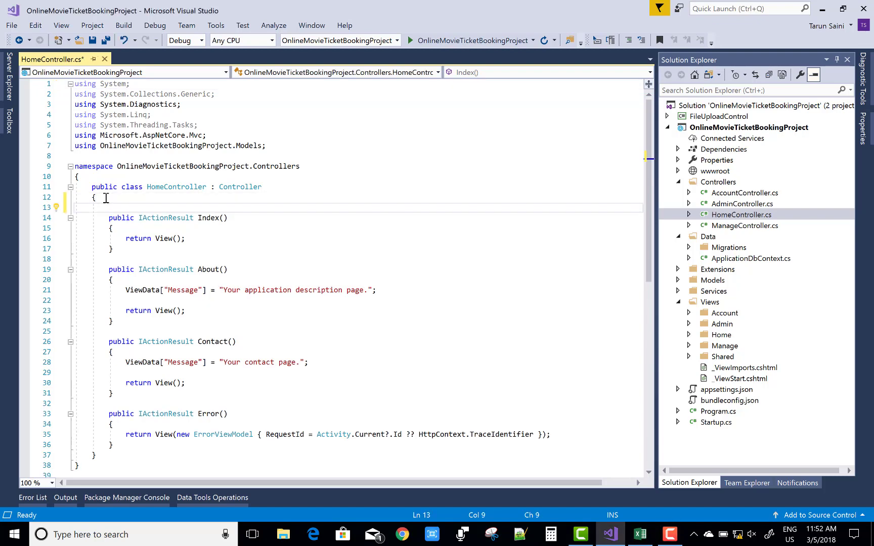
{"action": "type", "text": "ctor"}
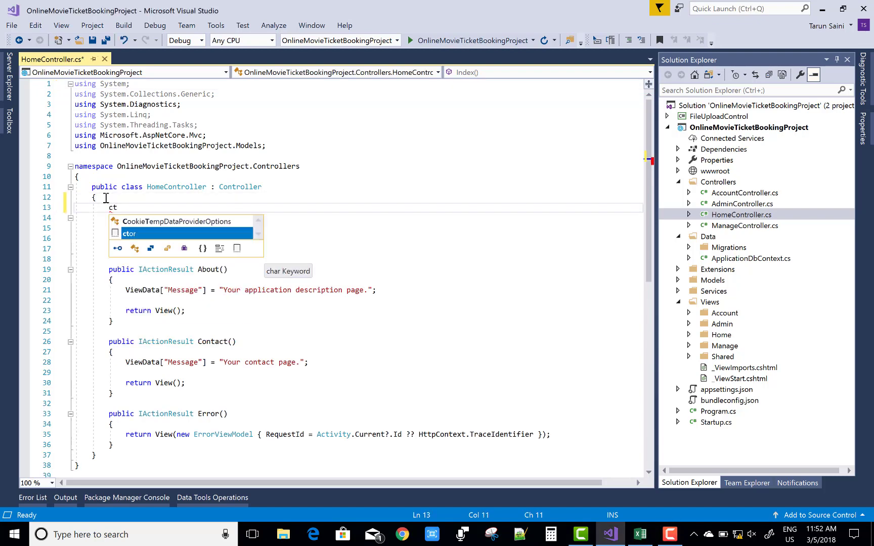
{"action": "key", "text": "Tab"}
{"action": "key", "text": "Tab"}
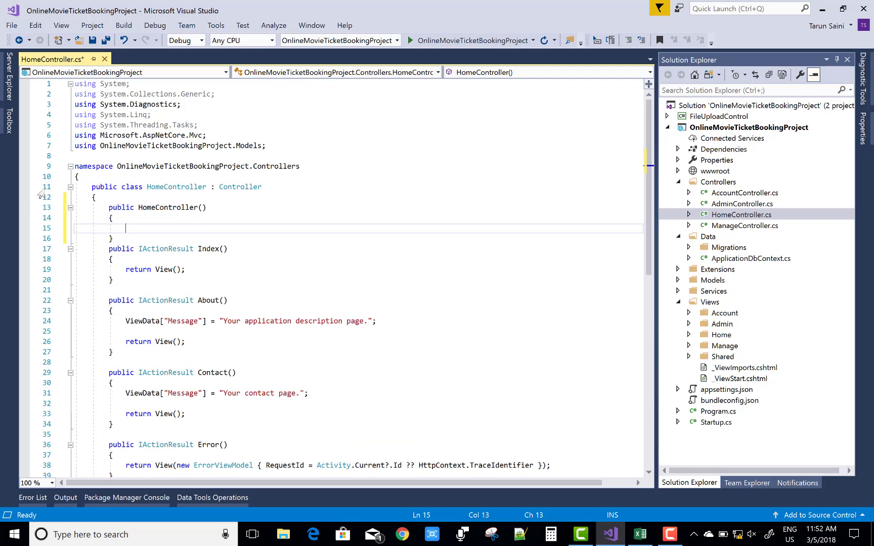
- Declare 'private ApplicationDbContext _context;' at namespace level
{"action": "left_click", "coordinate": [97, 175]}
{"action": "key", "text": "Return"}
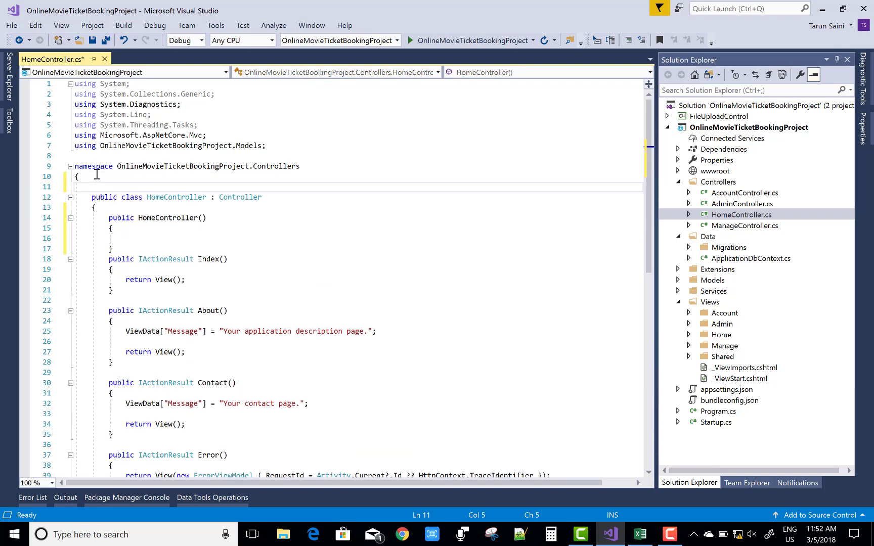
{"action": "type", "text": "private"}
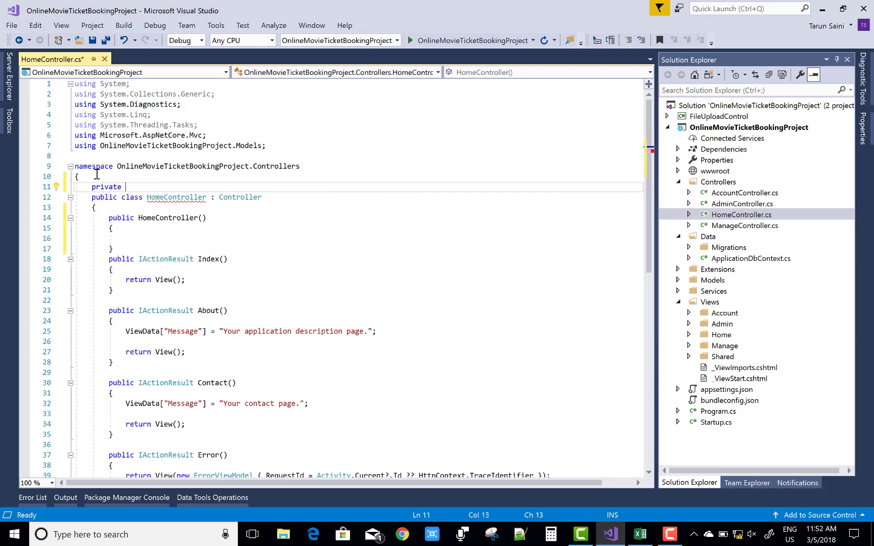
{"action": "type", "text": " Application"}
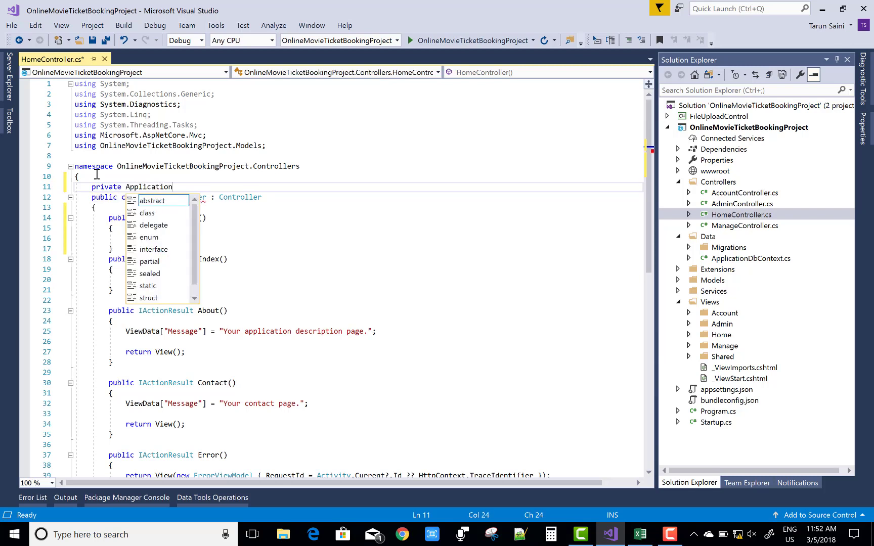
{"action": "type", "text": "Db"}
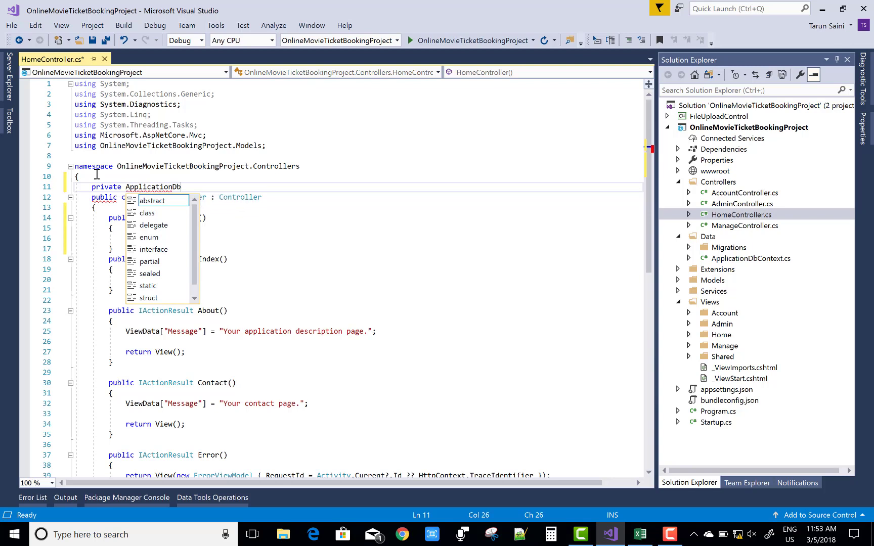
{"action": "type", "text": "Context"}
{"action": "type", "text": " _c"}
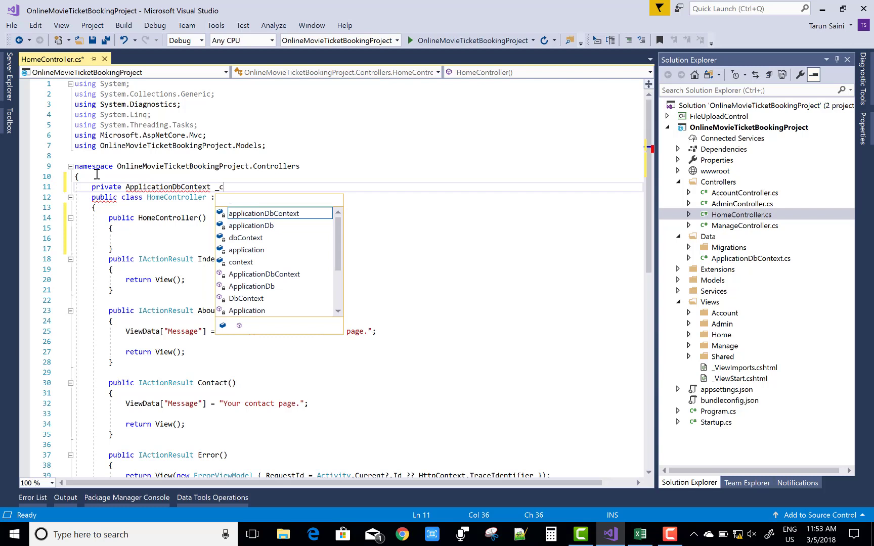
{"action": "type", "text": "ontet"}
{"action": "key", "text": "BackSpace"}
{"action": "type", "text": "xt;"}
{"action": "key", "text": "Return"}
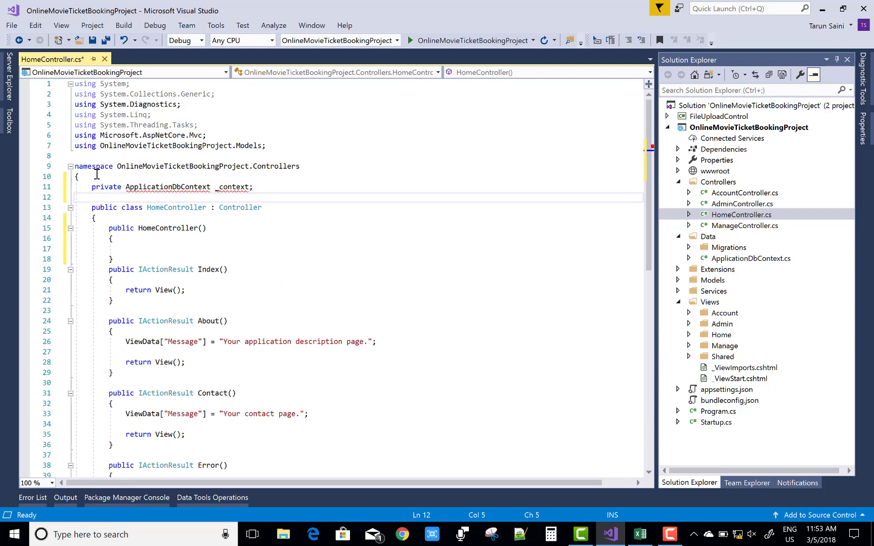
- Import the project's Data namespace, then cut the misplaced _context field line
{"action": "left_click", "coordinate": [151, 189]}
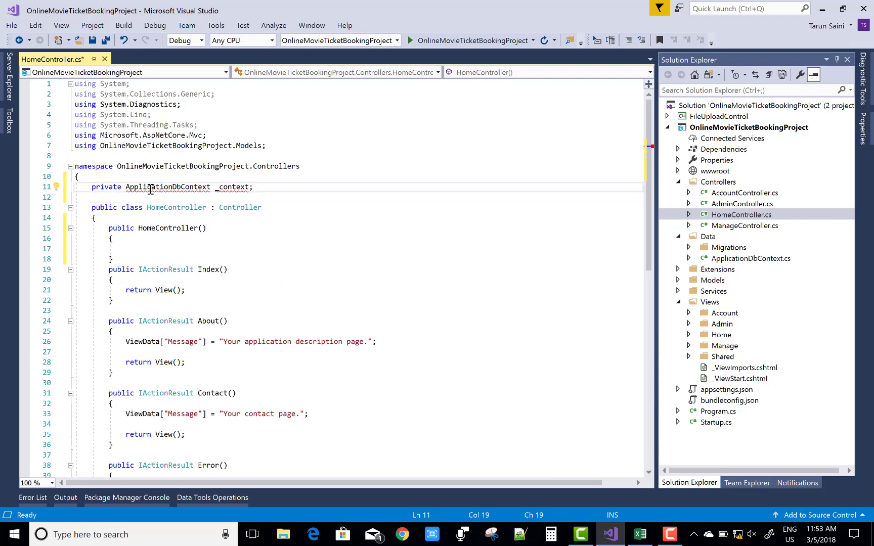
{"action": "key", "text": "ctrl+period"}
{"action": "key", "text": "Return"}
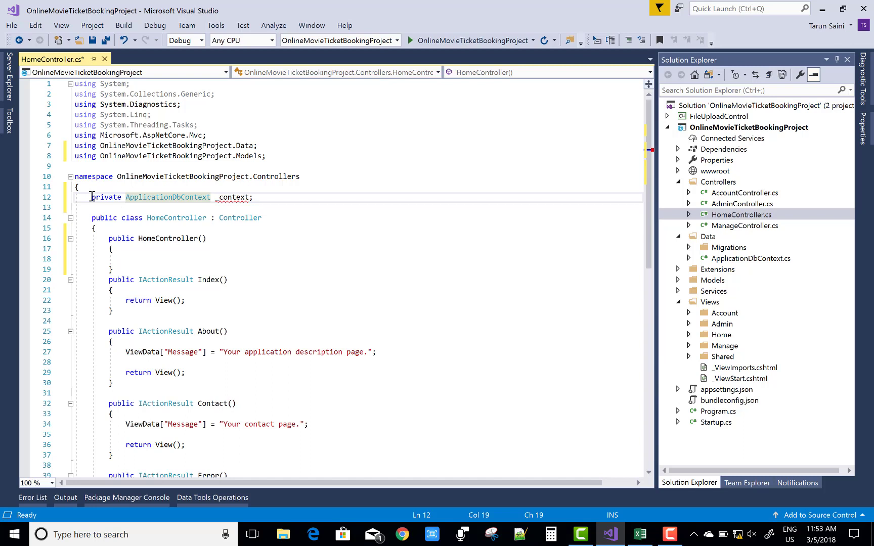
{"action": "left_click_drag", "start_coordinate": [93, 197], "coordinate": [250, 197]}
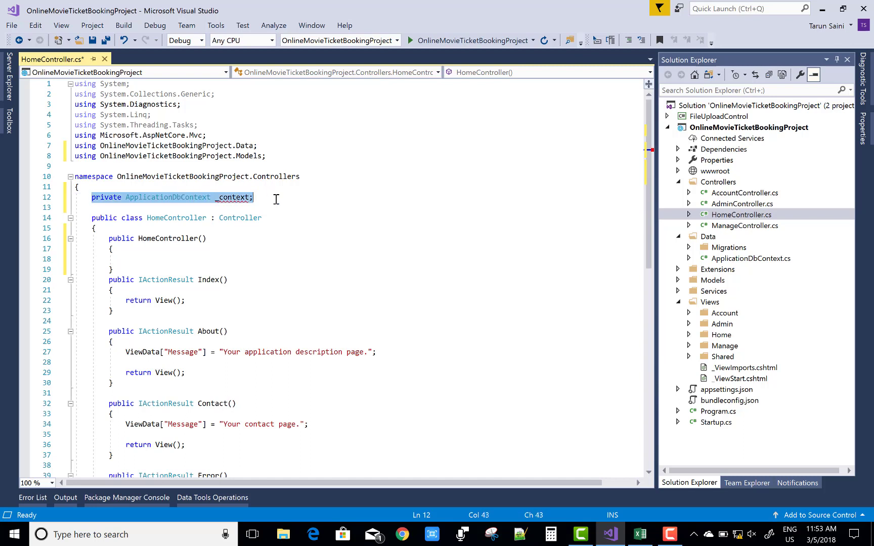
{"action": "key", "text": "ctrl+x"}
- Paste the _context field declaration inside the HomeController class body
{"action": "left_click", "coordinate": [120, 230]}
{"action": "key", "text": "Return"}
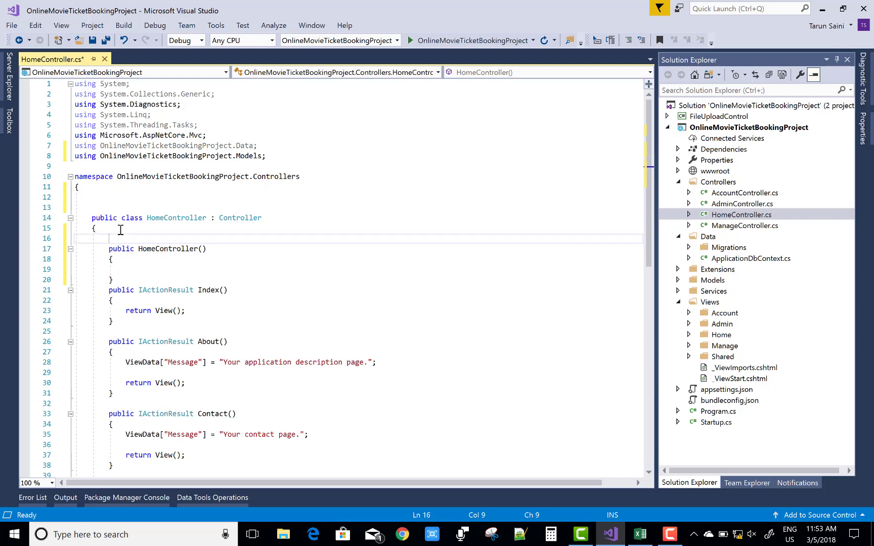
{"action": "key", "text": "ctrl+v"}
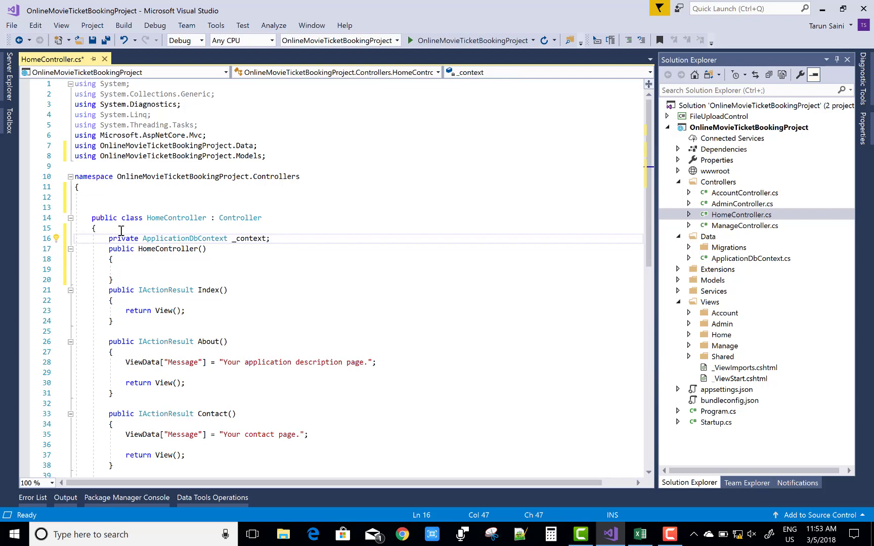
- Give the constructor an 'ApplicationDbContext context' parameter and assign '_context = context;'
{"action": "left_click", "coordinate": [202, 249]}
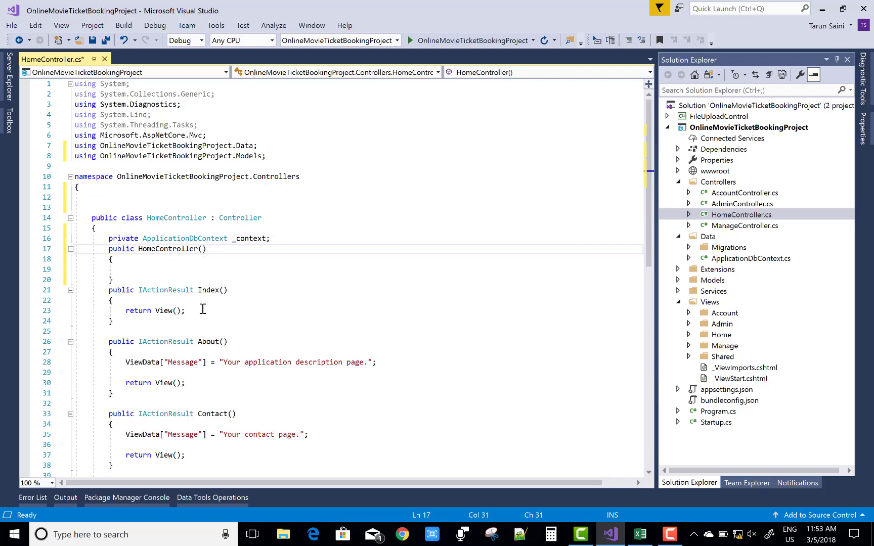
{"action": "type", "text": "Application"}
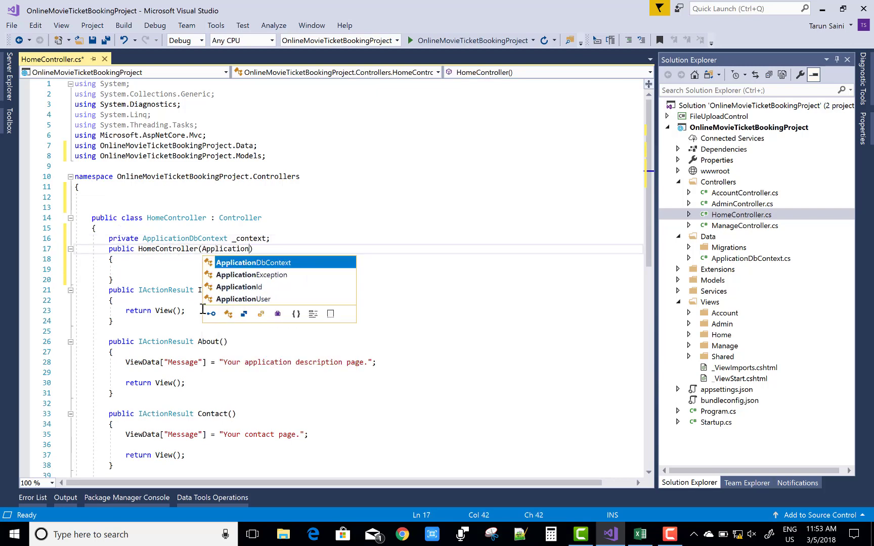
{"action": "key", "text": "Tab"}
{"action": "type", "text": "co"}
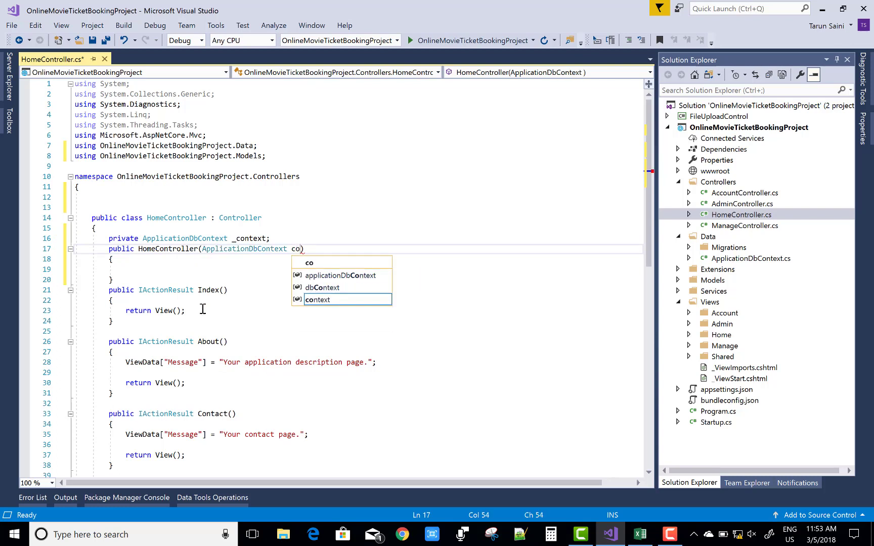
{"action": "type", "text": "ntext"}
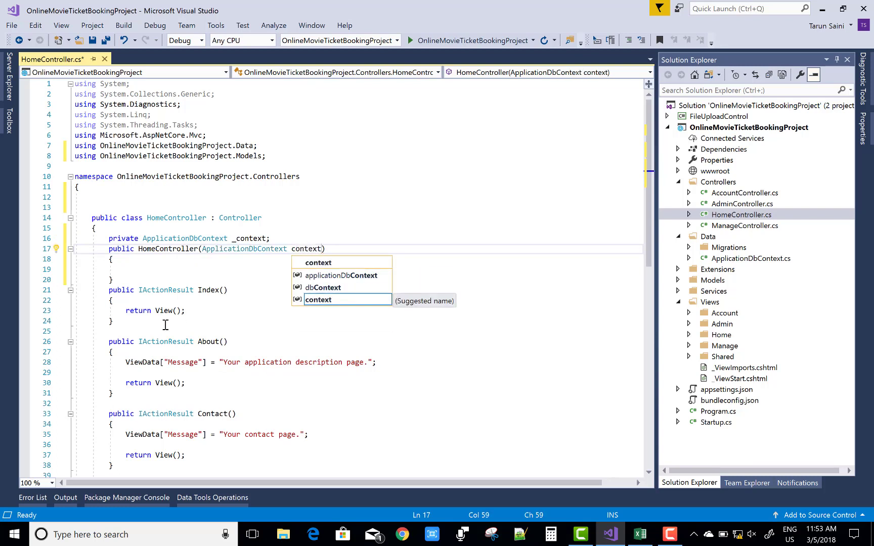
{"action": "left_click", "coordinate": [123, 270]}
{"action": "type", "text": "_"}
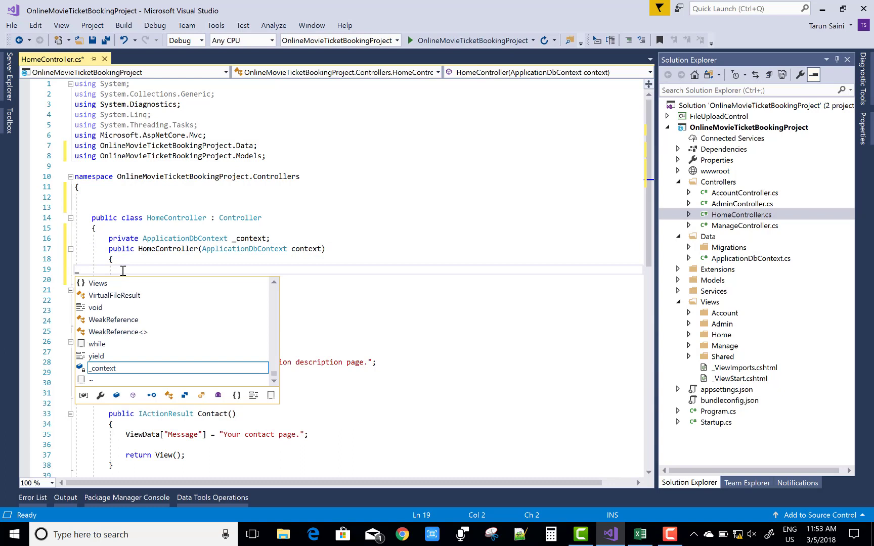
{"action": "type", "text": "con"}
{"action": "key", "text": "Tab"}
{"action": "type", "text": "="}
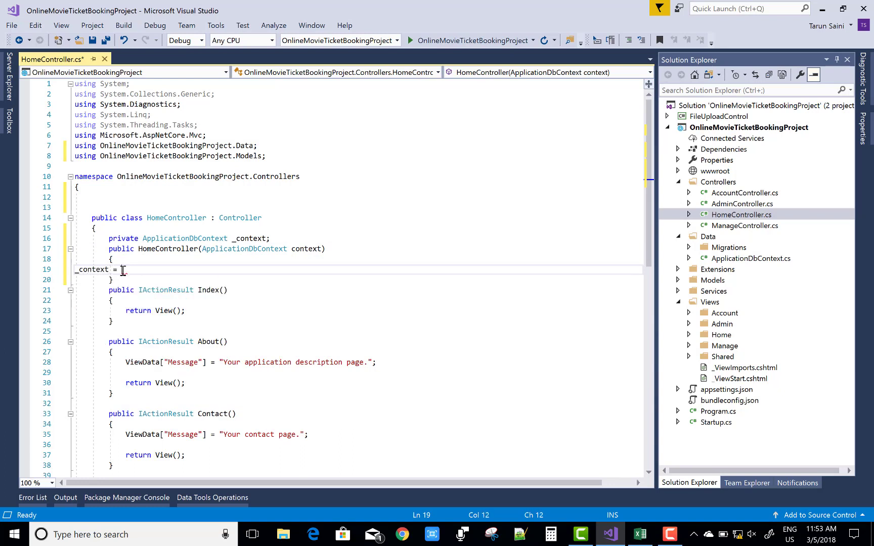
{"action": "type", "text": "con"}
{"action": "key", "text": "Tab"}
{"action": "type", "text": ";"}
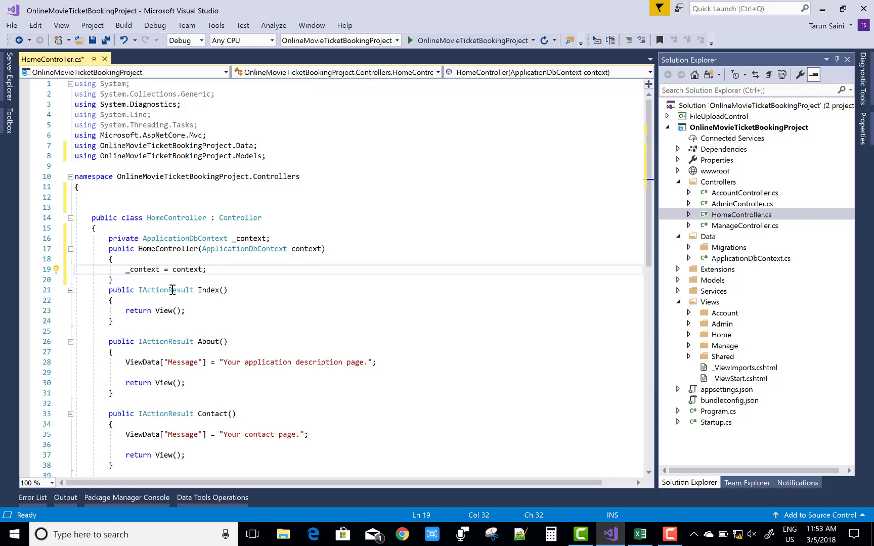
- In Index, set getMovieList = _context.MovieDetails.ToList(), return View(getMovieList), and save
{"action": "left_click", "coordinate": [134, 300]}
{"action": "key", "text": "Return"}
{"action": "type", "text": "var"}
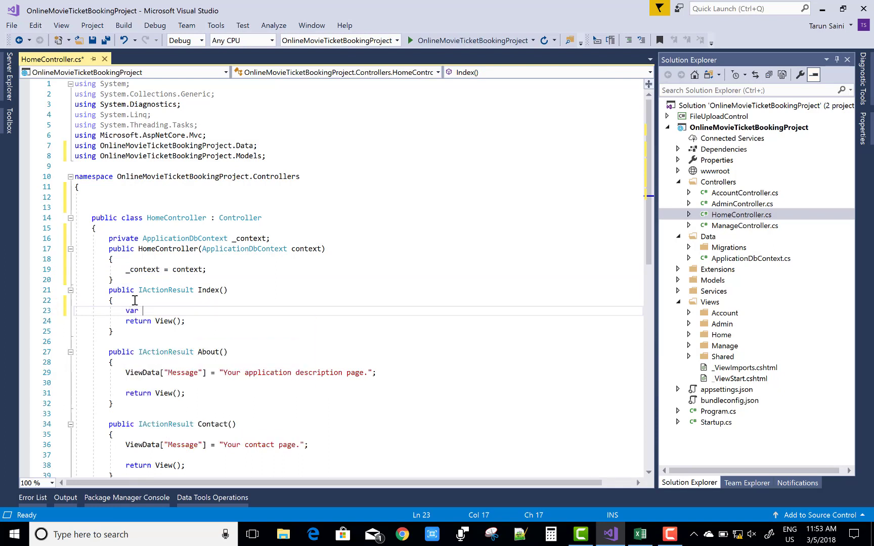
{"action": "type", "text": "getMo"}
{"action": "type", "text": "vieList"}
{"action": "type", "text": " = "}
{"action": "type", "text": "_context"}
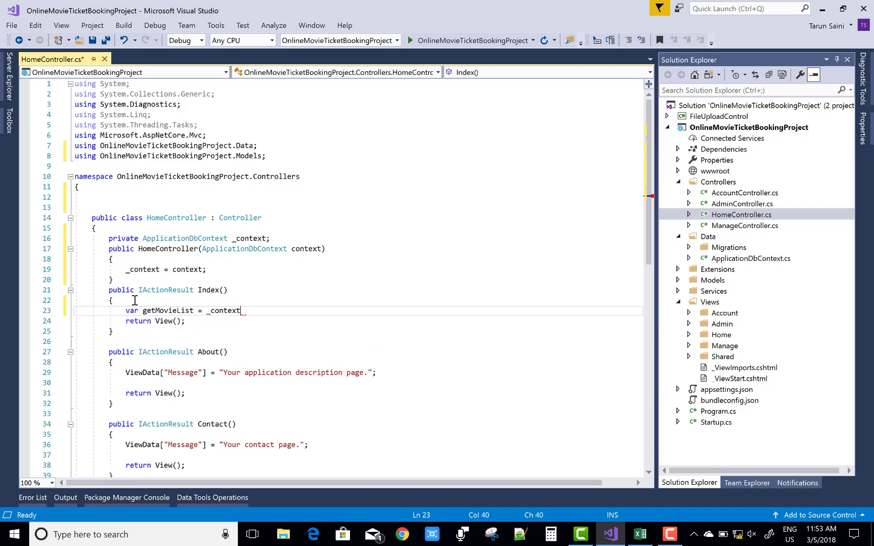
{"action": "type", "text": ".mov"}
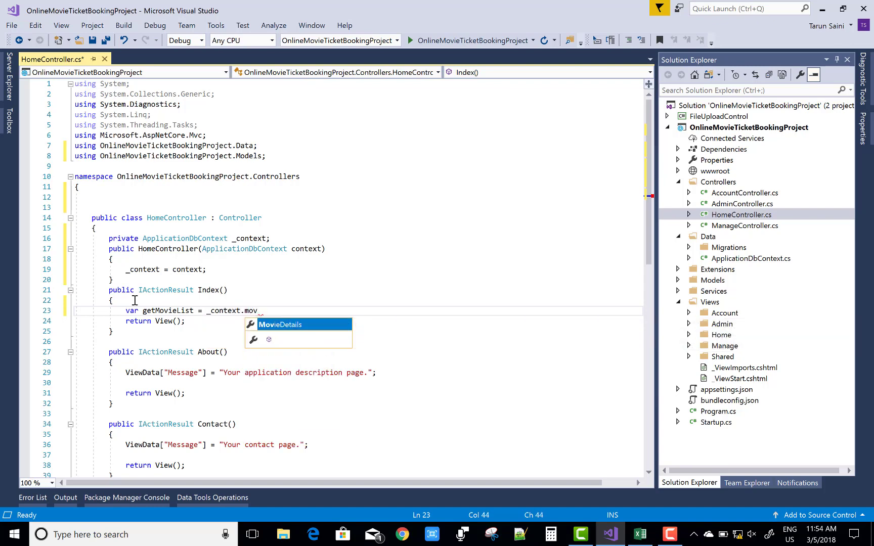
{"action": "key", "text": "Tab"}
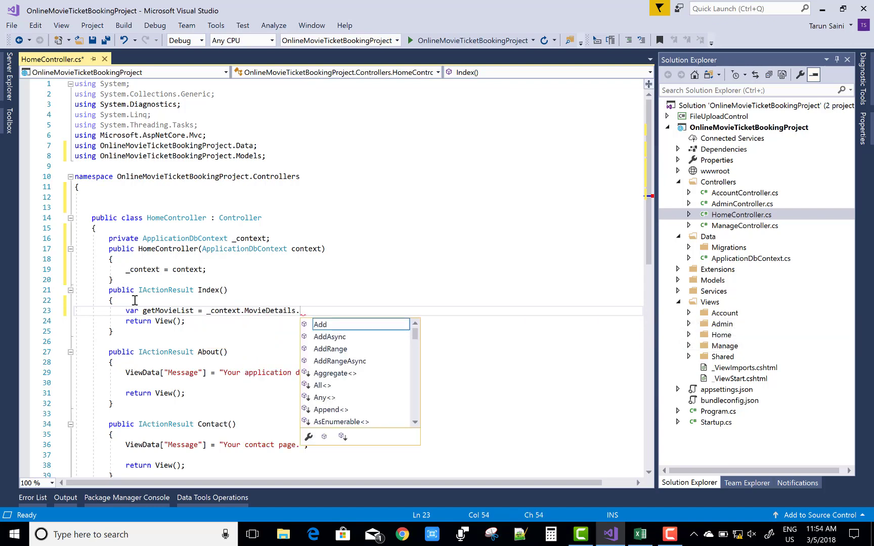
{"action": "type", "text": "tolist"}
{"action": "key", "text": "Tab"}
{"action": "type", "text": "("}
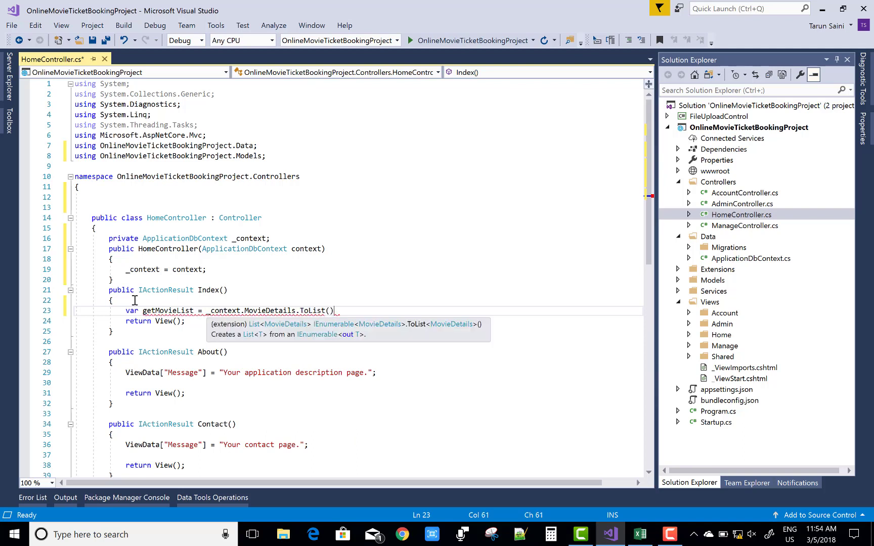
{"action": "type", "text": ");"}
{"action": "key", "text": "Return"}
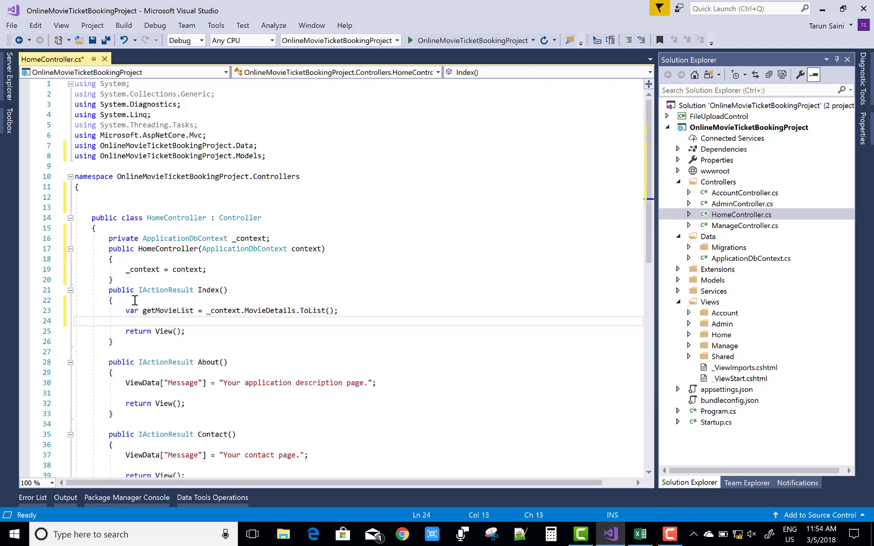
{"action": "left_click", "coordinate": [176, 333]}
{"action": "type", "text": "getM"}
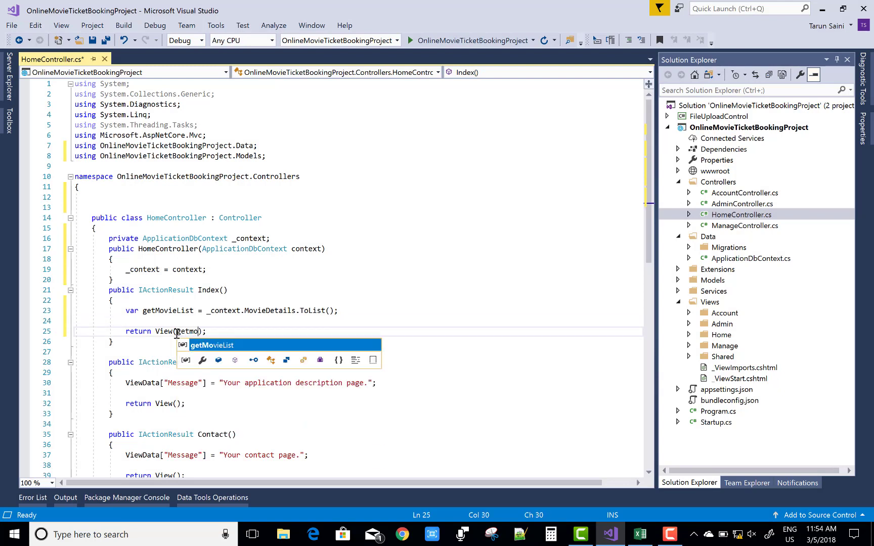
{"action": "key", "text": "Tab"}
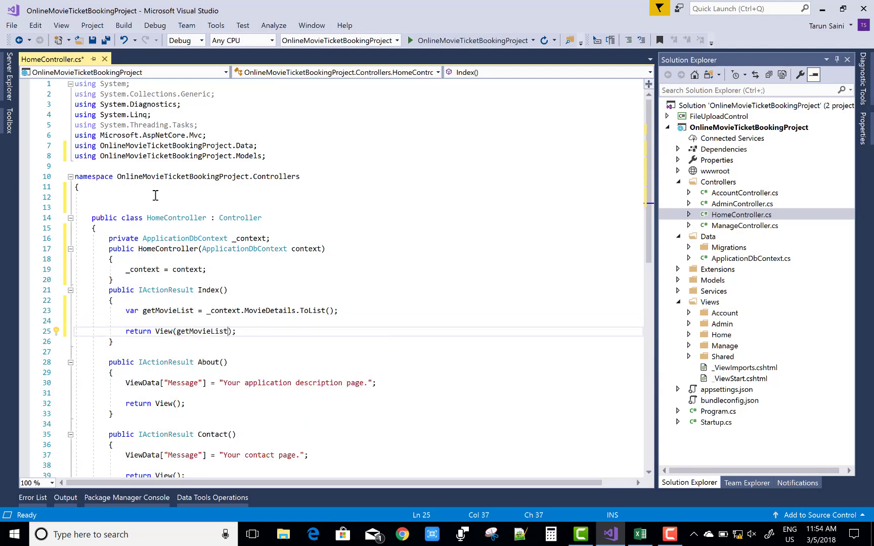
{"action": "left_click", "coordinate": [93, 40]}
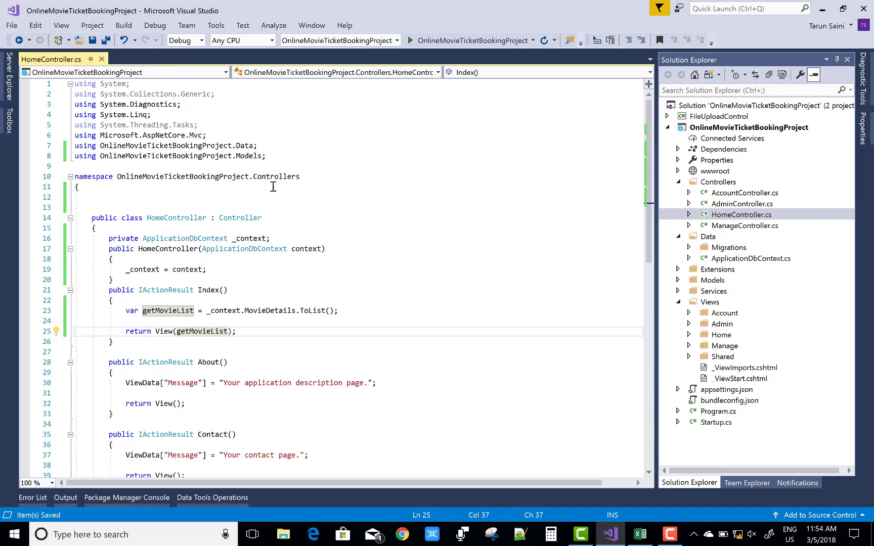
- Add a List-template Index view for MovieDetails, replacing the existing Index.cshtml
{"action": "right_click", "coordinate": [207, 289]}
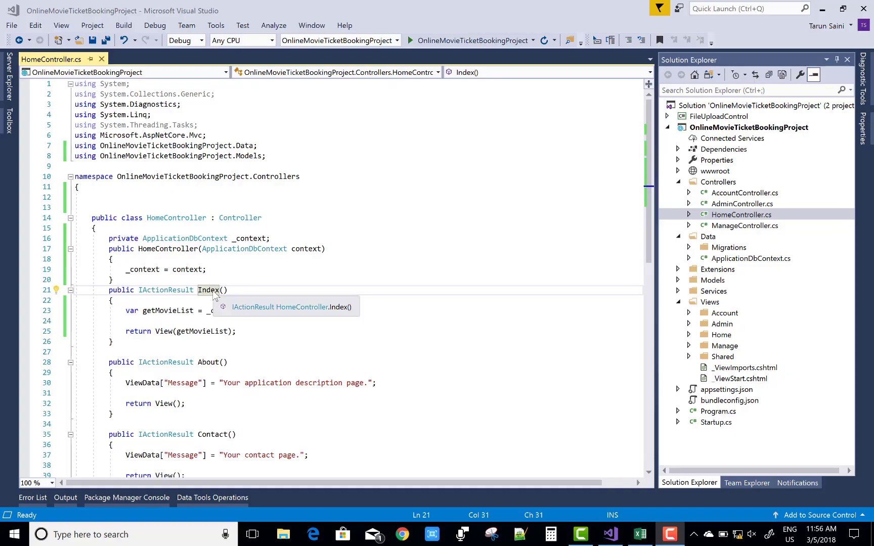
{"action": "right_click", "coordinate": [213, 289]}
{"action": "left_click", "coordinate": [273, 10]}
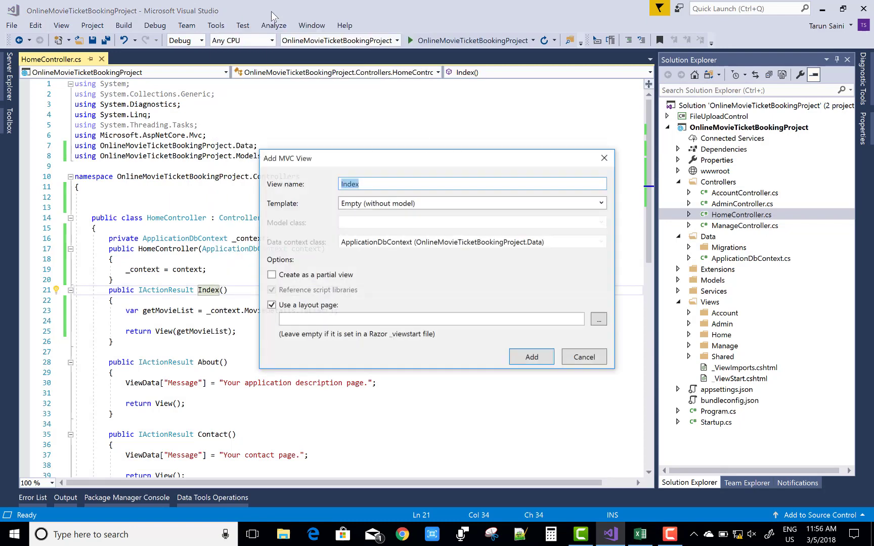
{"action": "left_click", "coordinate": [601, 202]}
{"action": "left_click", "coordinate": [539, 276]}
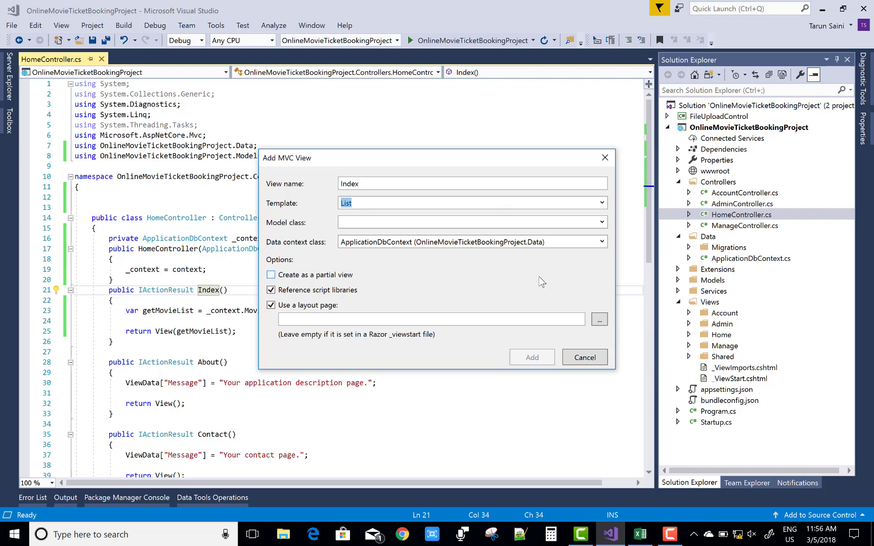
{"action": "left_click", "coordinate": [601, 223]}
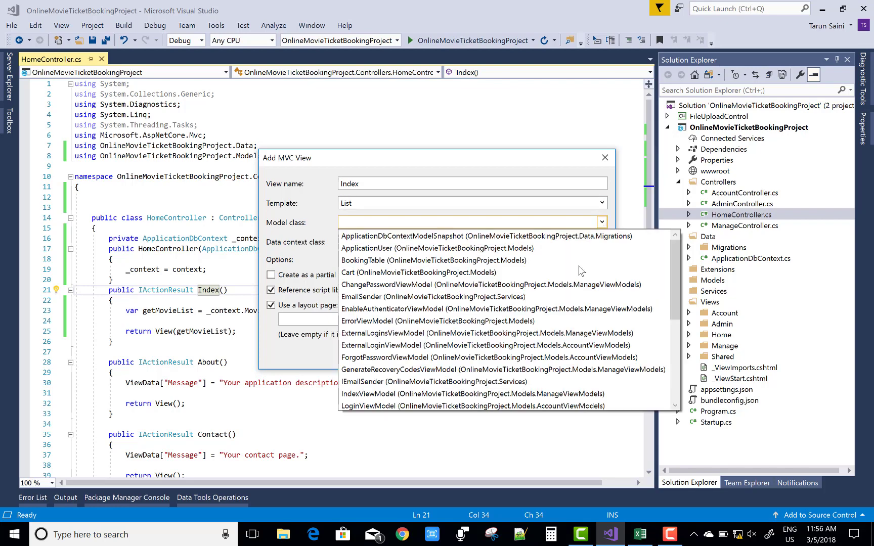
{"action": "scroll", "coordinate": [557, 321], "scroll_direction": "down", "scroll_amount": 5}
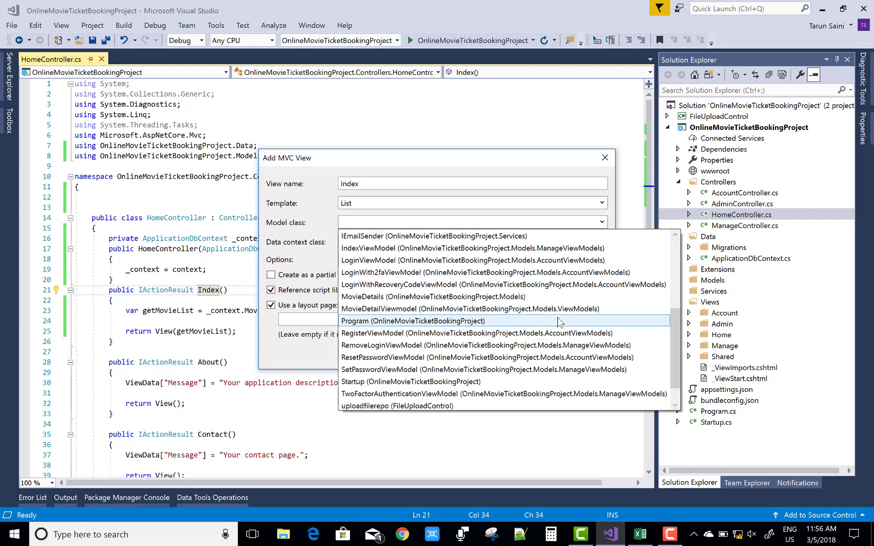
{"action": "left_click", "coordinate": [557, 298]}
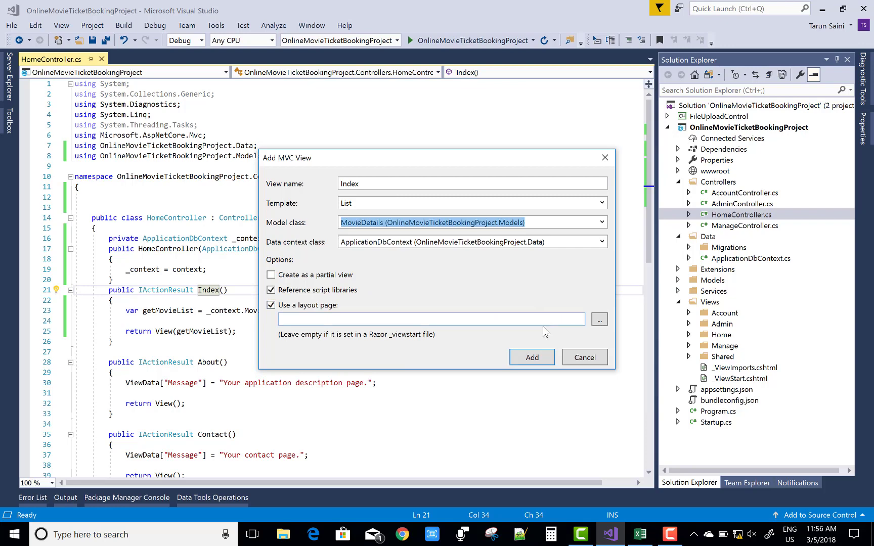
{"action": "left_click", "coordinate": [536, 357]}
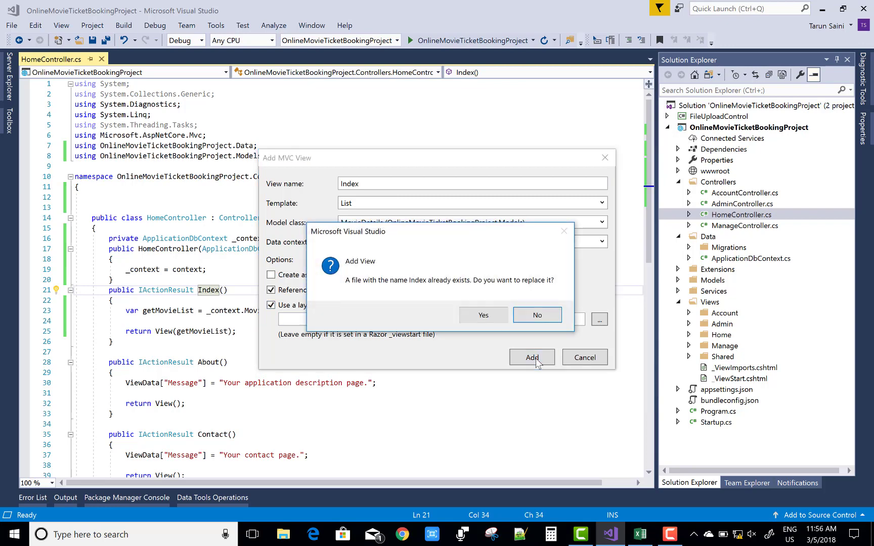
{"action": "left_click", "coordinate": [485, 315]}
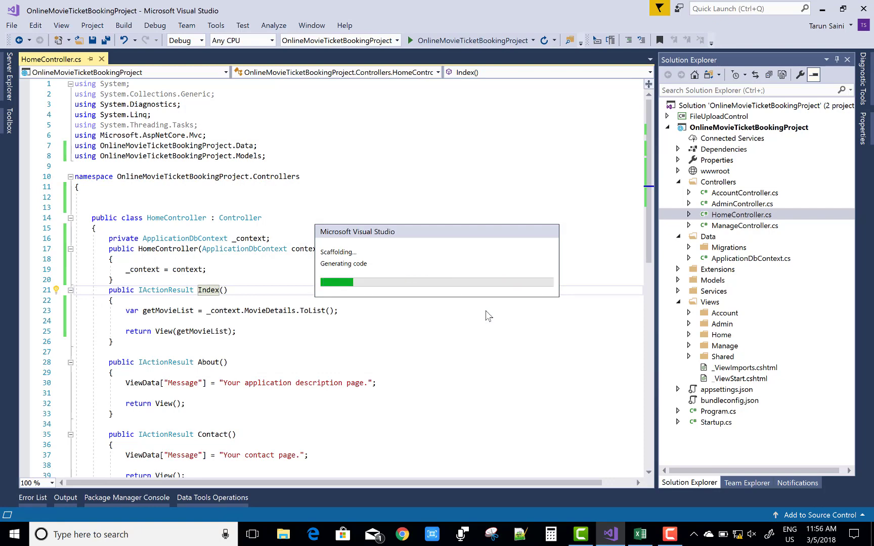
{"action": "scroll", "coordinate": [388, 264], "scroll_direction": "down", "scroll_amount": 1}
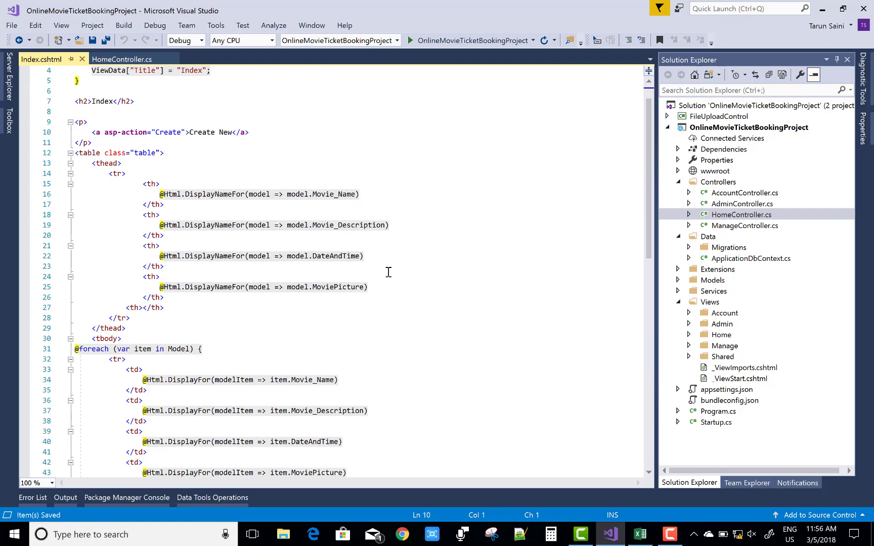
{"action": "scroll", "coordinate": [387, 266], "scroll_direction": "down", "scroll_amount": 4}
{"action": "scroll", "coordinate": [387, 270], "scroll_direction": "down", "scroll_amount": 4}
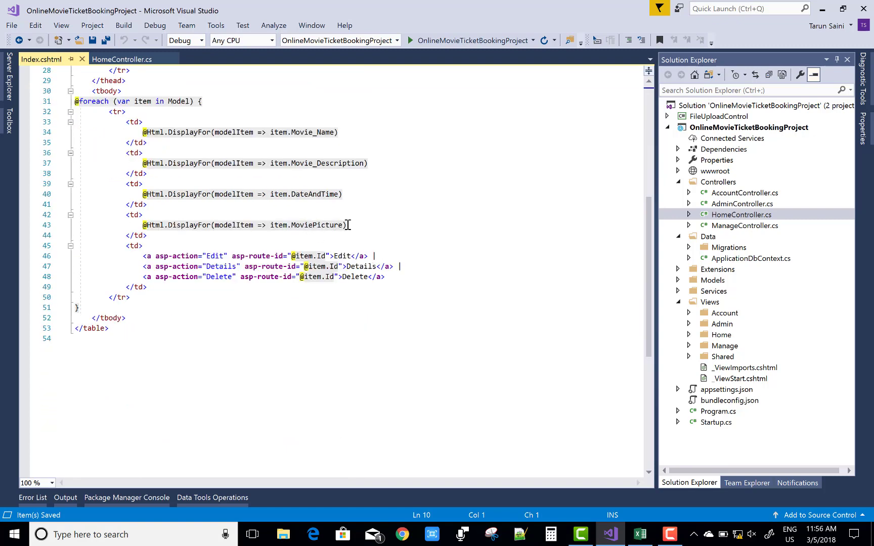
- Replace the MoviePicture display with a 100×100 img tag using asp-append-version, and save
{"action": "left_click_drag", "start_coordinate": [347, 226], "coordinate": [134, 230]}
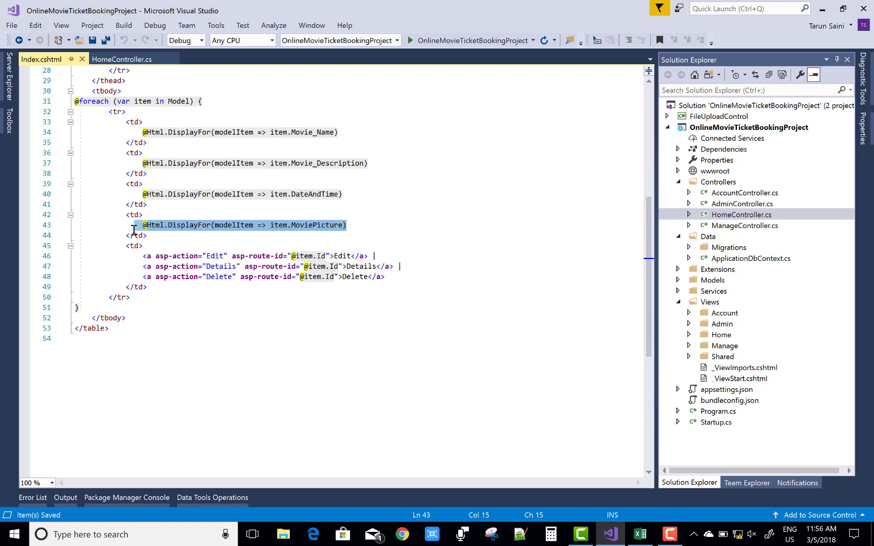
{"action": "key", "text": "Delete"}
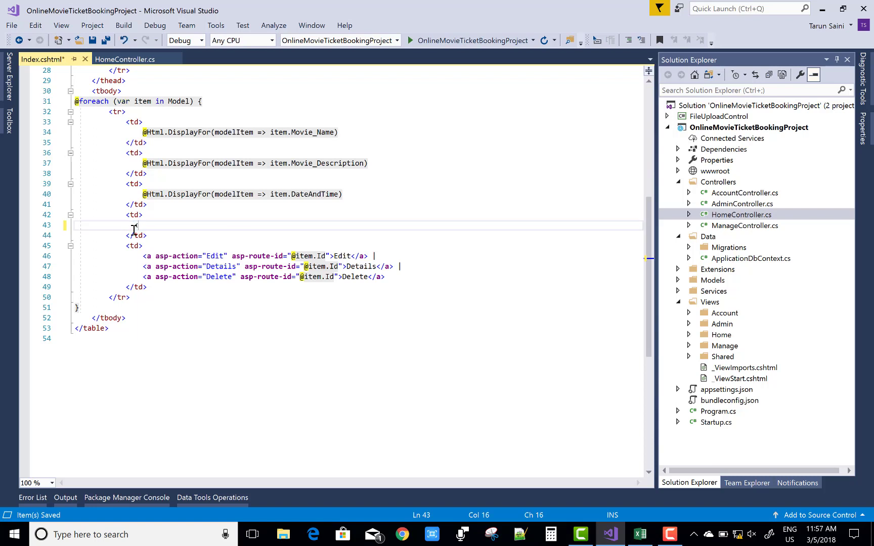
{"action": "type", "text": "img "}
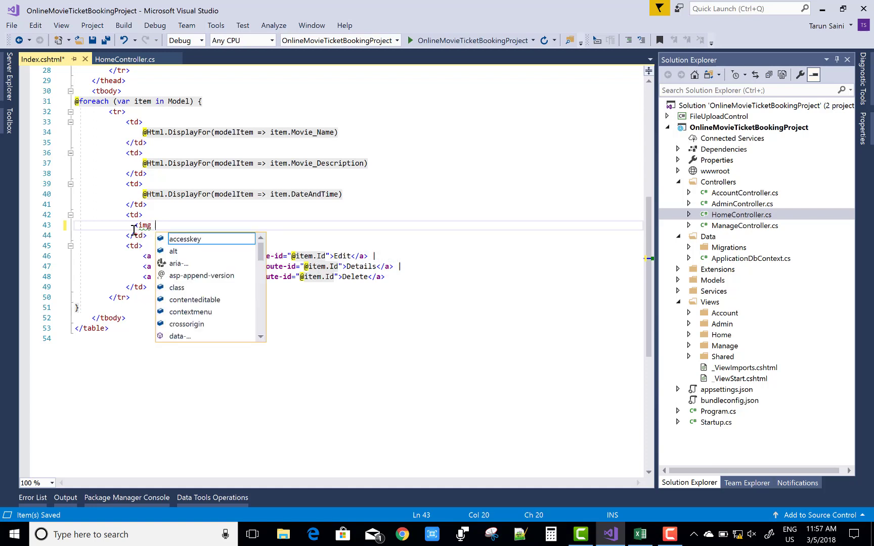
{"action": "type", "text": "src"}
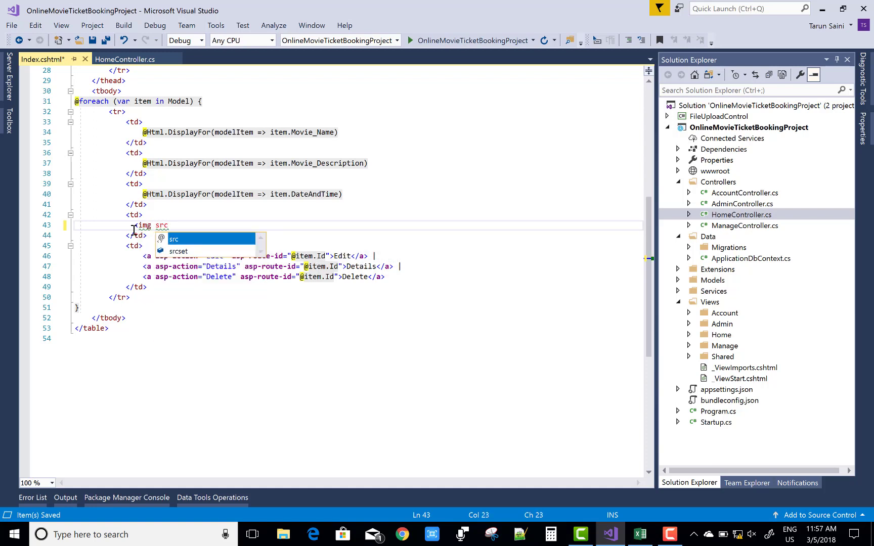
{"action": "type", "text": "=\""}
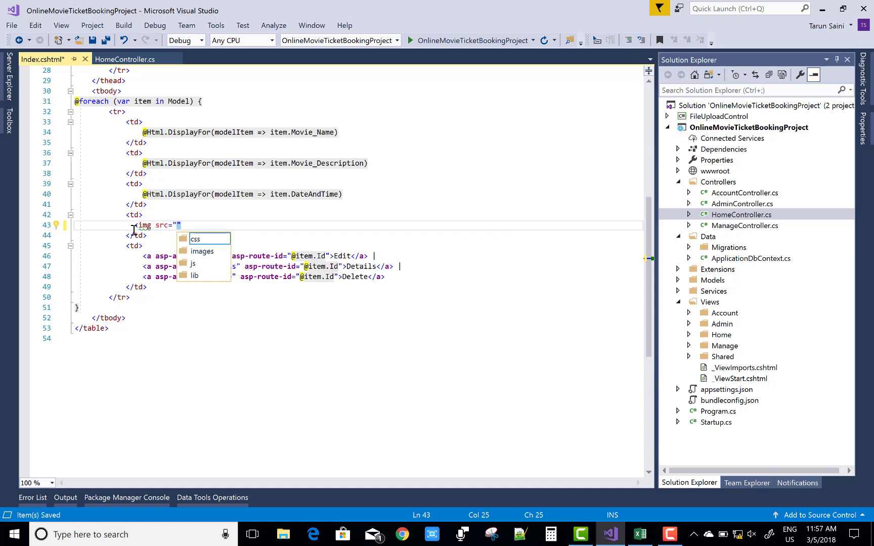
{"action": "type", "text": "@item"}
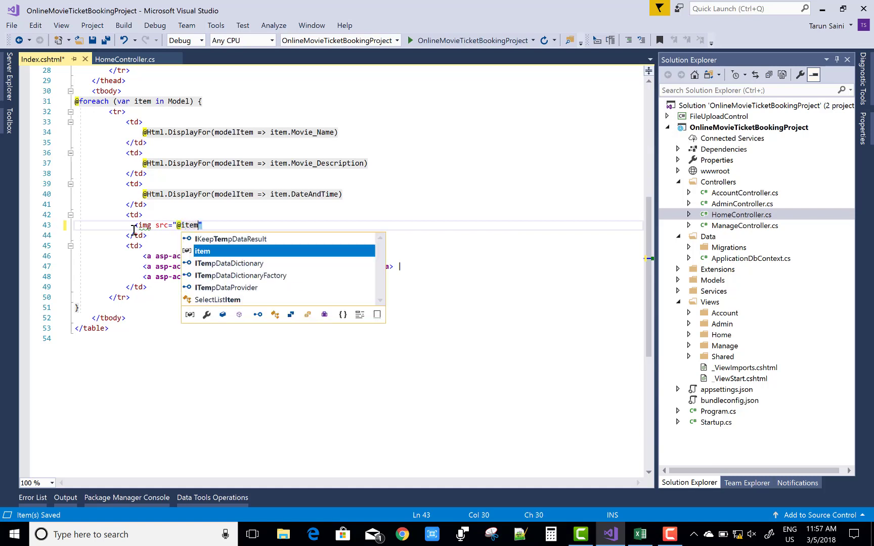
{"action": "key", "text": "Escape"}
{"action": "type", "text": "."}
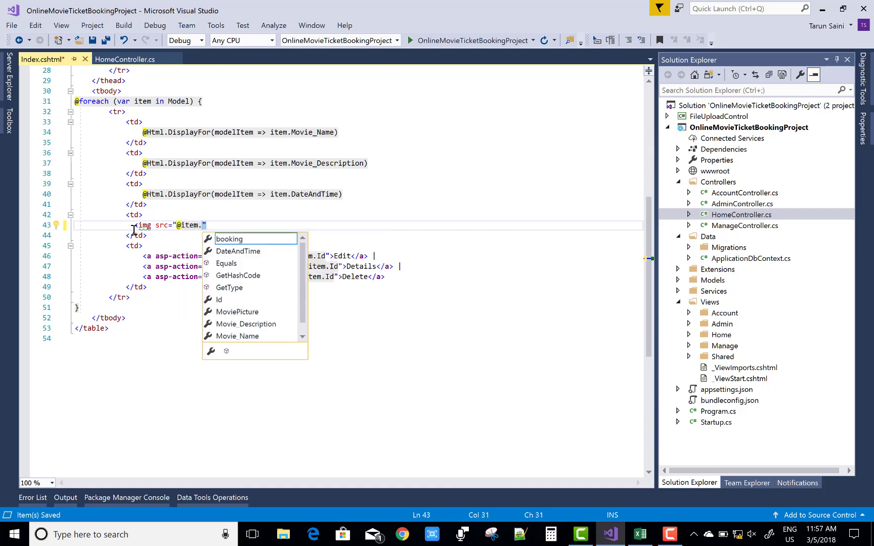
{"action": "type", "text": "Movi"}
{"action": "key", "text": "Tab"}
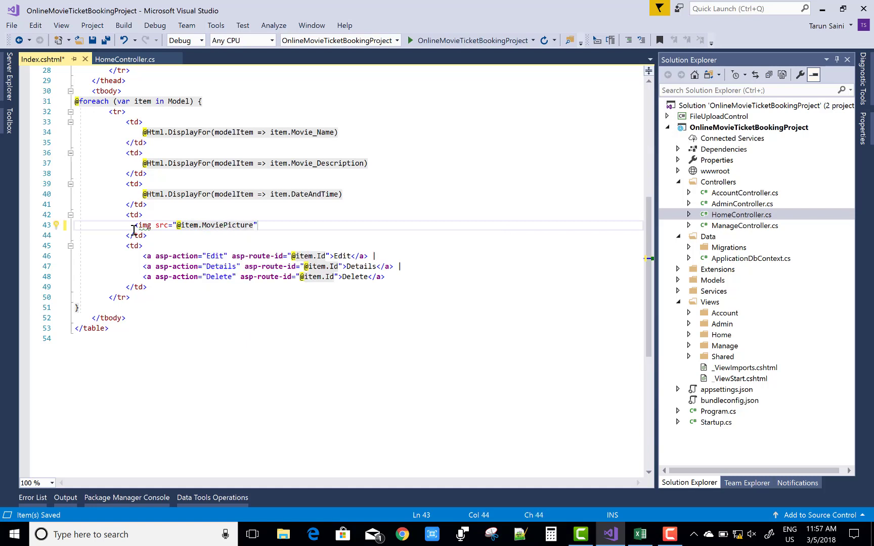
{"action": "type", "text": " wid"}
{"action": "key", "text": "Tab"}
{"action": "type", "text": "100\" "}
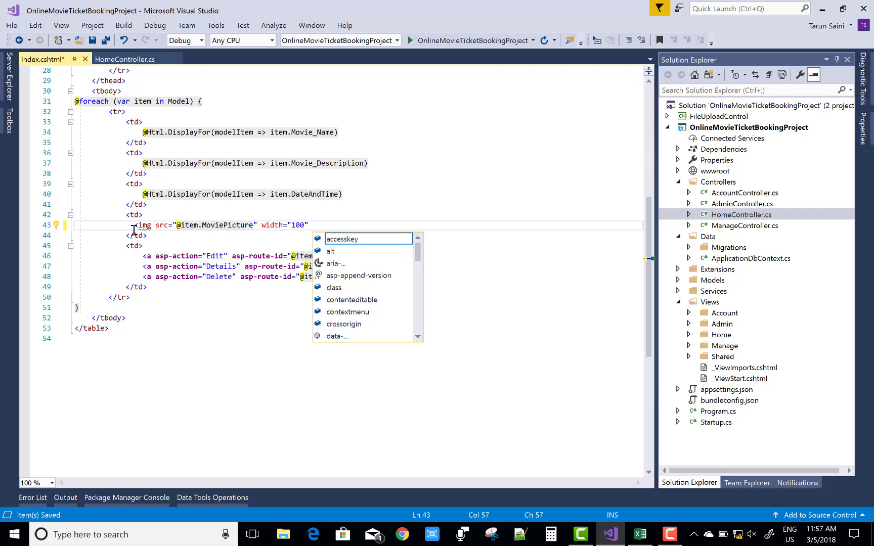
{"action": "type", "text": "he"}
{"action": "key", "text": "Tab"}
{"action": "type", "text": "100"}
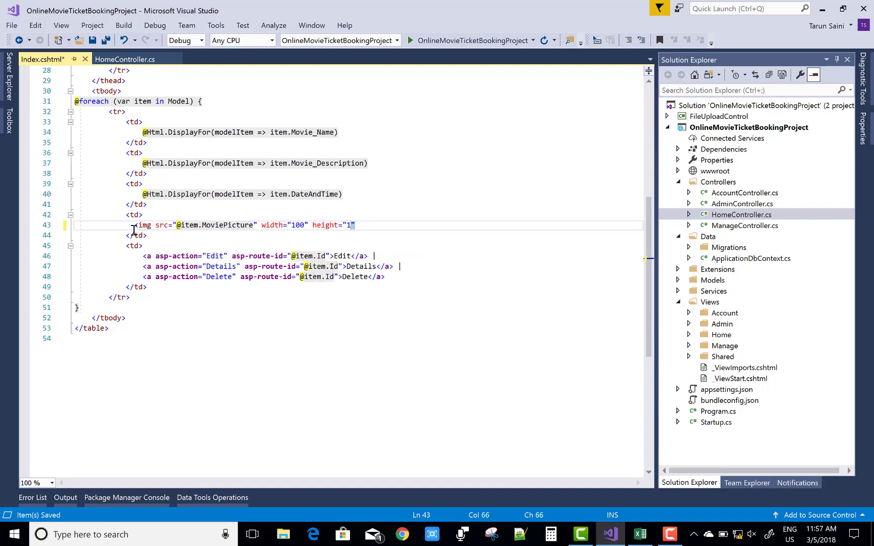
{"action": "type", "text": "\" "}
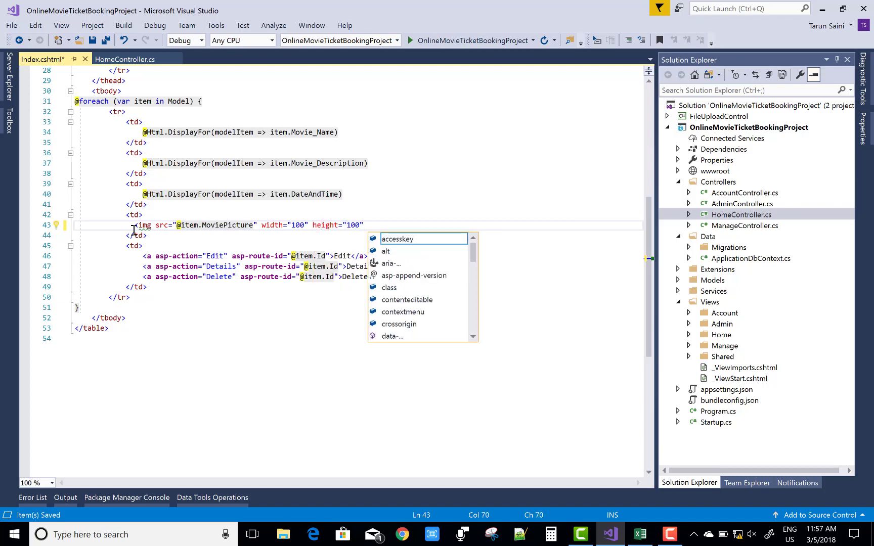
{"action": "type", "text": "asp"}
{"action": "key", "text": "Tab"}
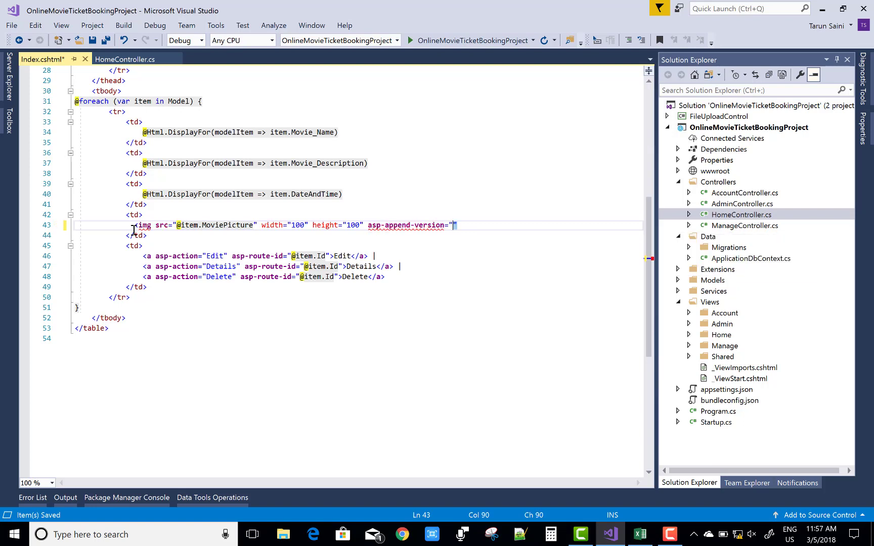
{"action": "type", "text": "true"}
{"action": "type", "text": "\"/>"}
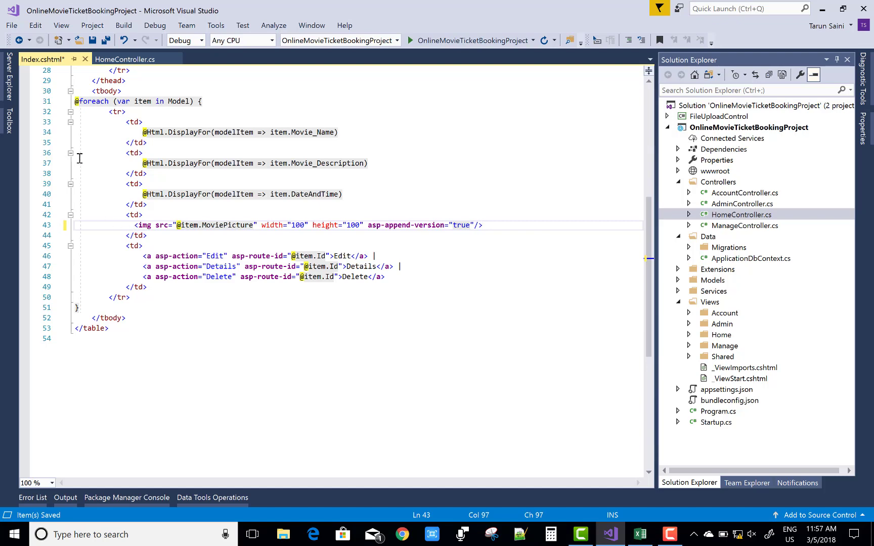
{"action": "left_click", "coordinate": [92, 41]}
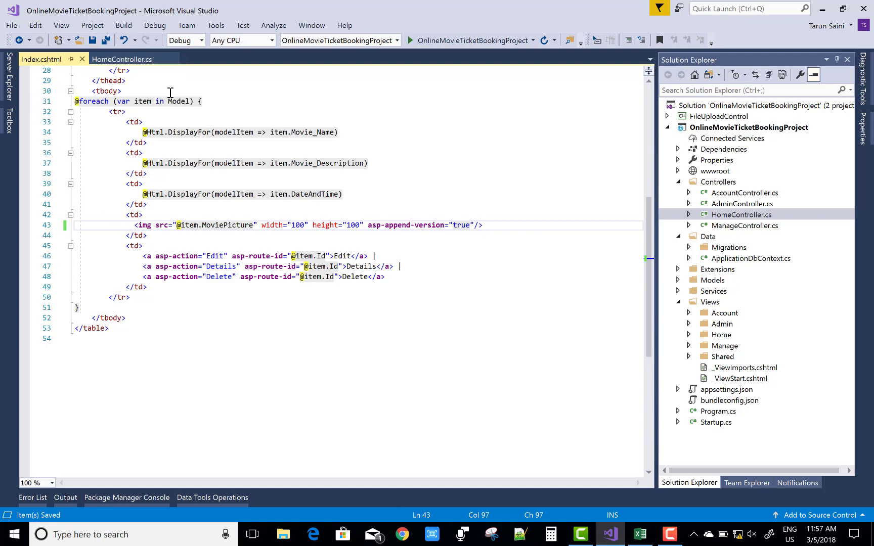
- Close Index.cshtml, save all, and run the app in IIS Express to view the list
{"action": "left_click", "coordinate": [82, 58]}
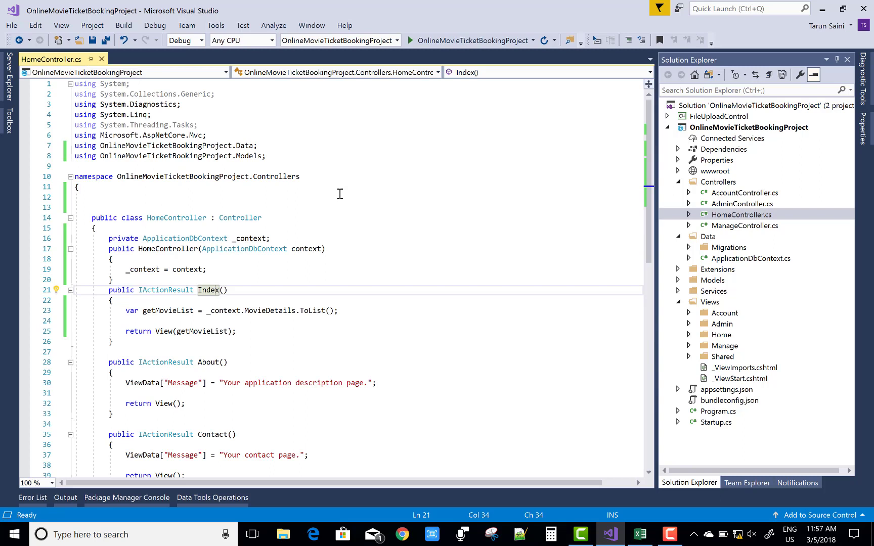
{"action": "left_click", "coordinate": [92, 40]}
{"action": "left_click", "coordinate": [450, 41]}
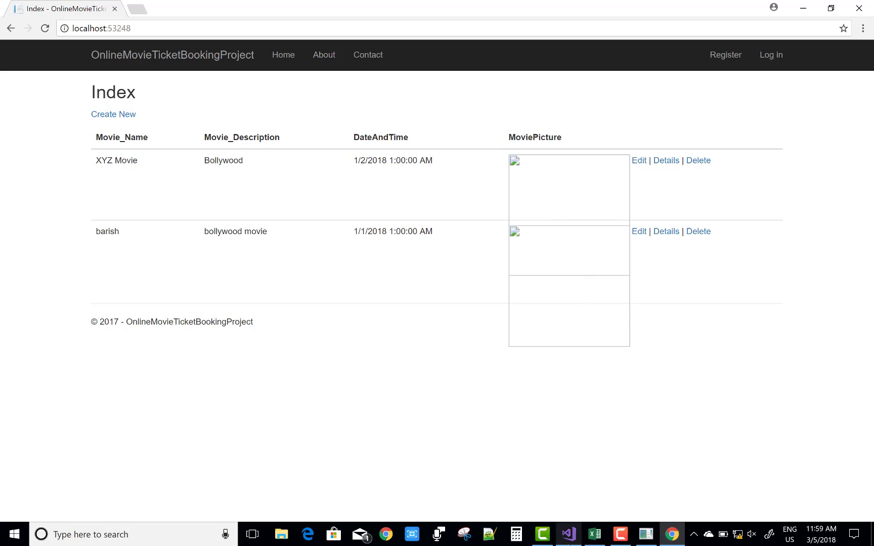
{"action": "mouse_move", "coordinate": [568, 534]}
{"action": "left_click", "coordinate": [550, 434]}
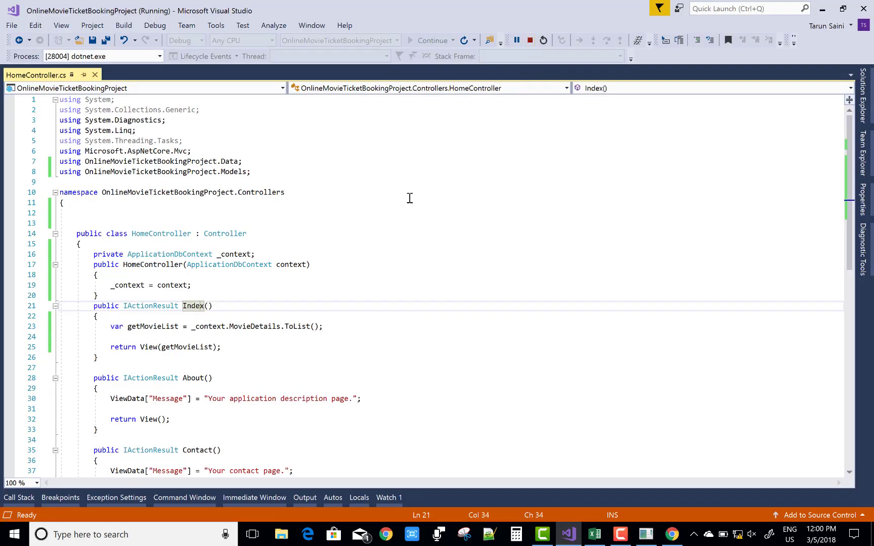
{"action": "scroll", "coordinate": [410, 197], "scroll_direction": "down", "scroll_amount": 8}
{"action": "scroll", "coordinate": [407, 188], "scroll_direction": "up", "scroll_amount": 5}
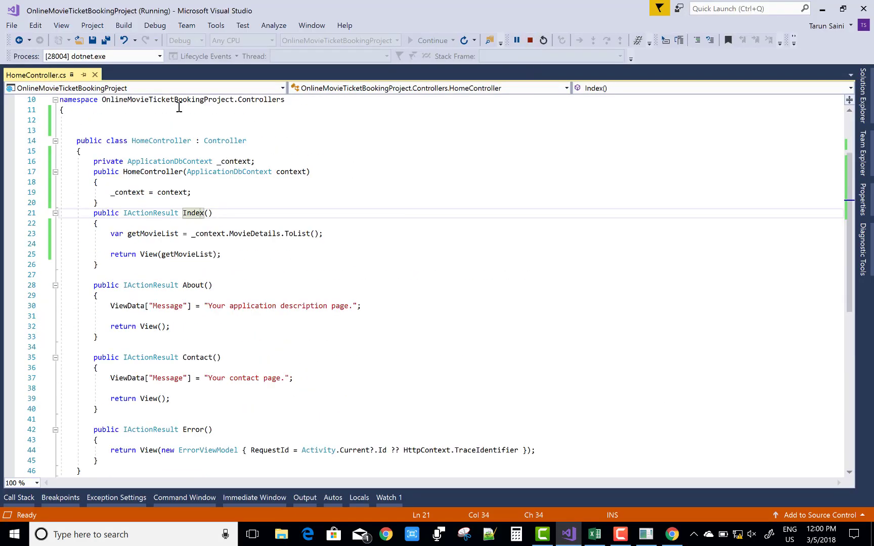
- Open Views > Home > Index.cshtml from Solution Explorer, briefly checking Chrome
{"action": "left_click", "coordinate": [863, 96]}
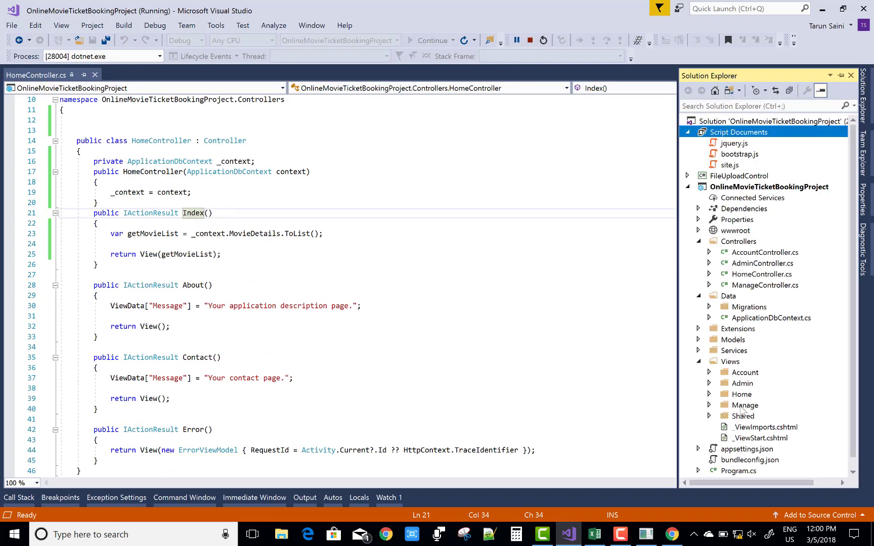
{"action": "left_click", "coordinate": [709, 394]}
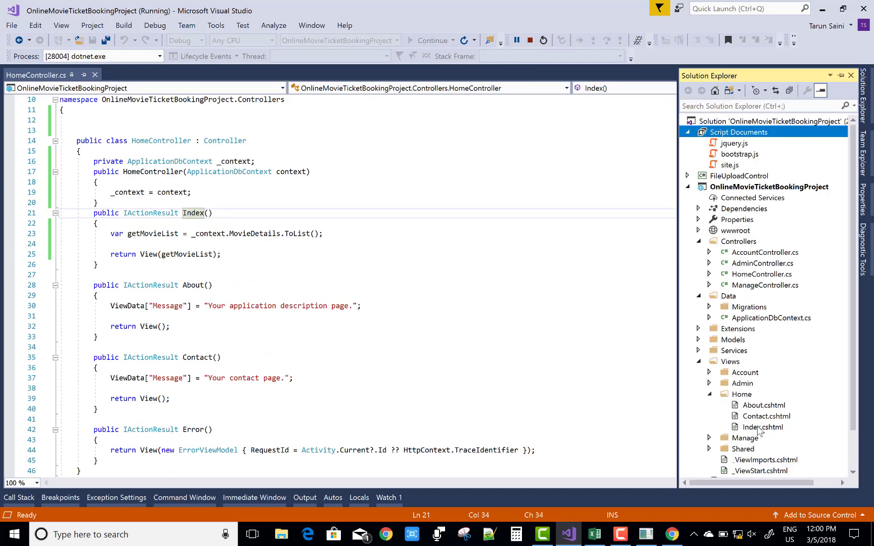
{"action": "double_click", "coordinate": [761, 427]}
{"action": "scroll", "coordinate": [456, 333], "scroll_direction": "down", "scroll_amount": 8}
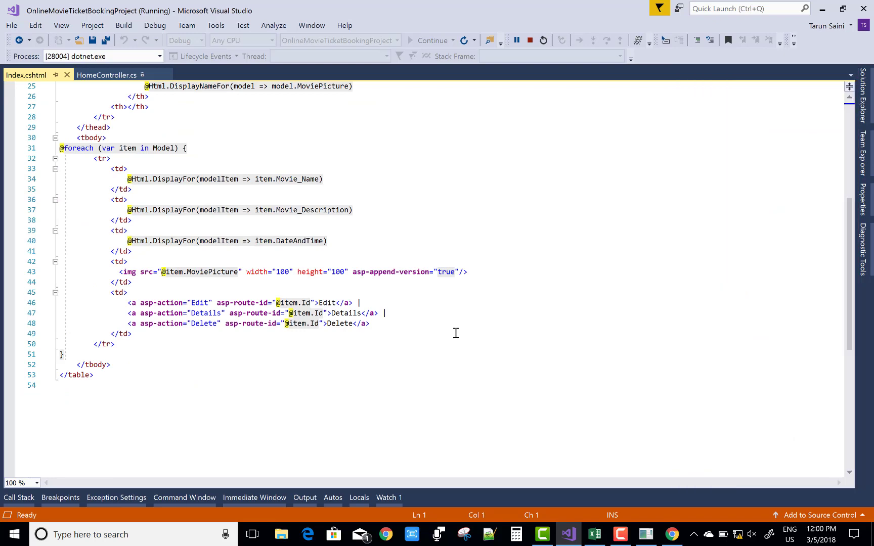
{"action": "scroll", "coordinate": [422, 320], "scroll_direction": "up", "scroll_amount": 2}
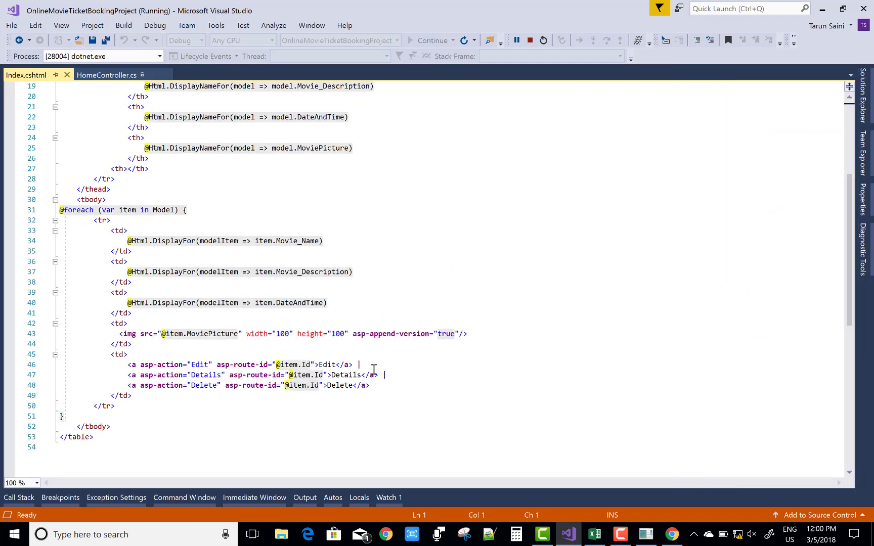
{"action": "left_click", "coordinate": [672, 534]}
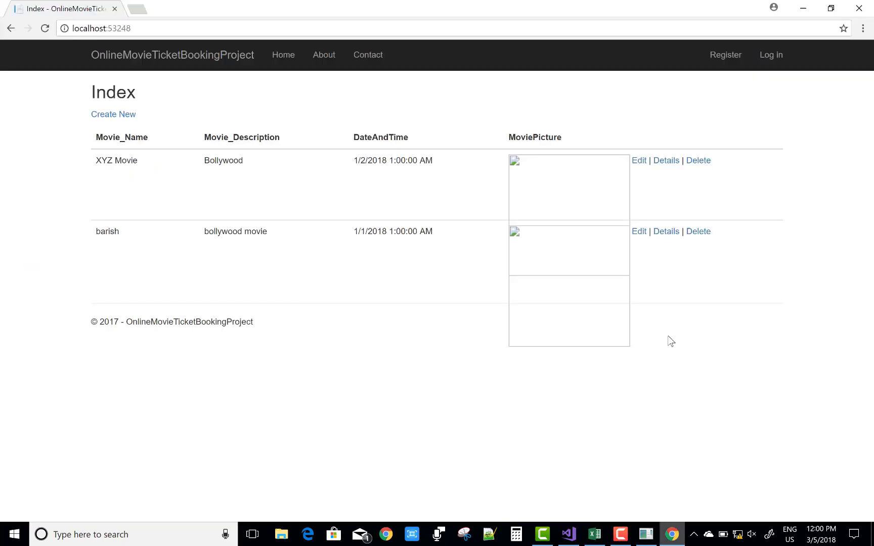
{"action": "left_click", "coordinate": [673, 540]}
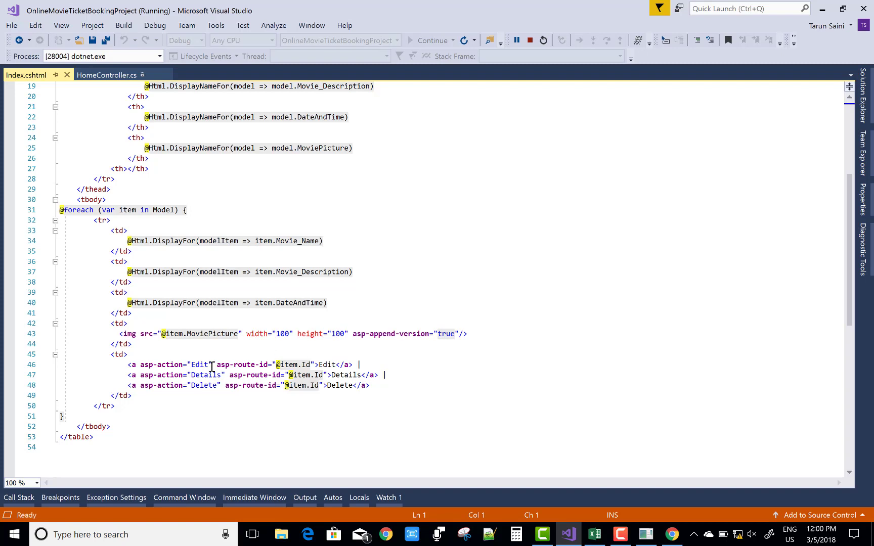
{"action": "mouse_move", "coordinate": [132, 375]}
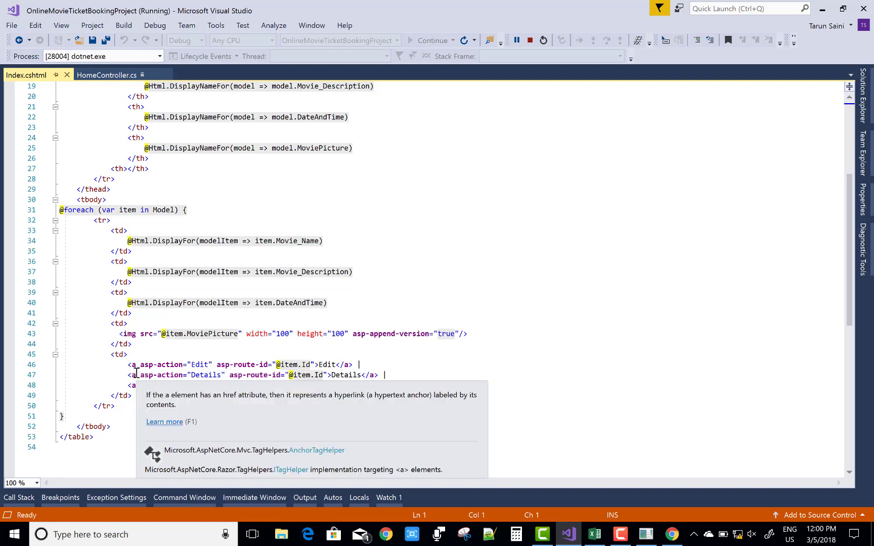
- Delete the Details and Delete links, change Edit to a BookNow 'Book Your Ticket' link, and save
{"action": "left_click", "coordinate": [127, 376]}
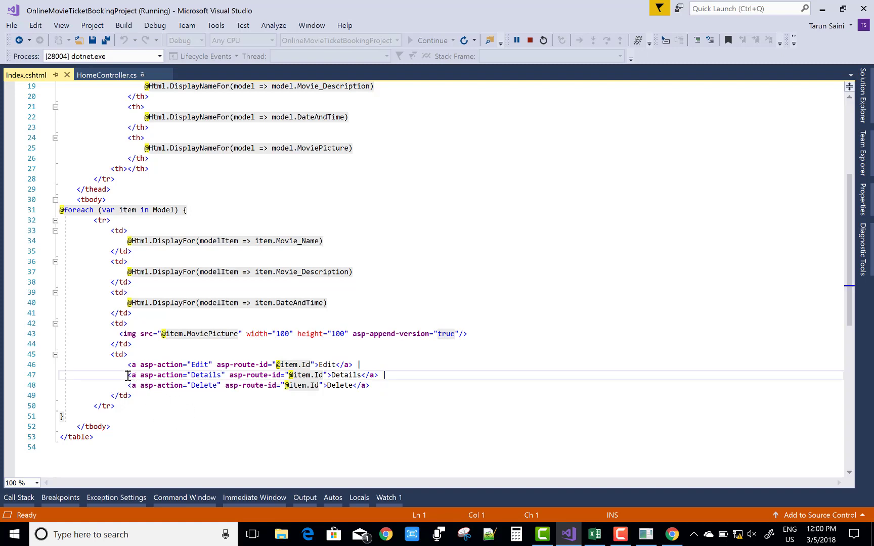
{"action": "left_click_drag", "start_coordinate": [127, 375], "coordinate": [402, 383]}
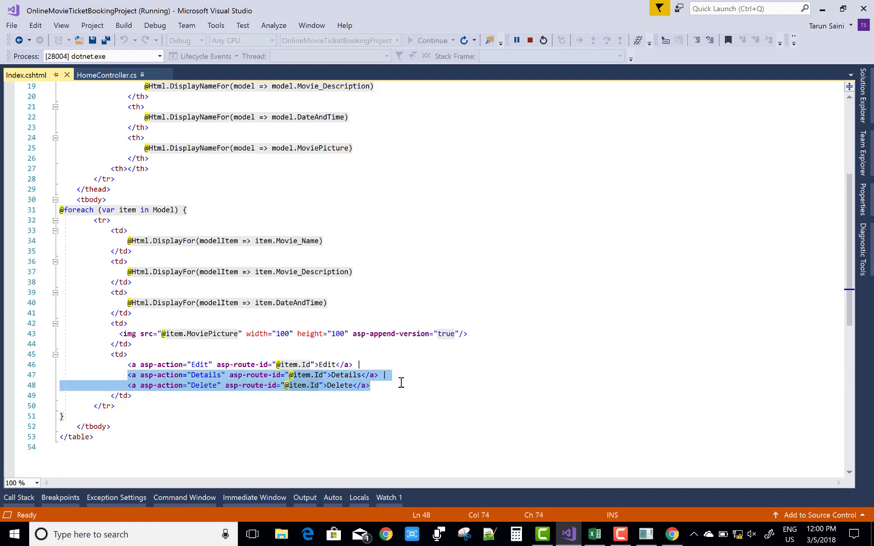
{"action": "key", "text": "Delete"}
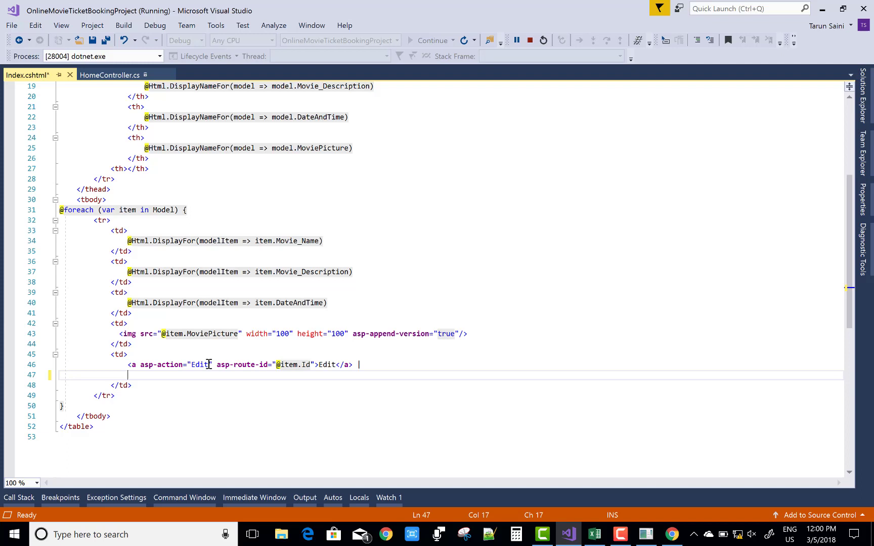
{"action": "double_click", "coordinate": [194, 366]}
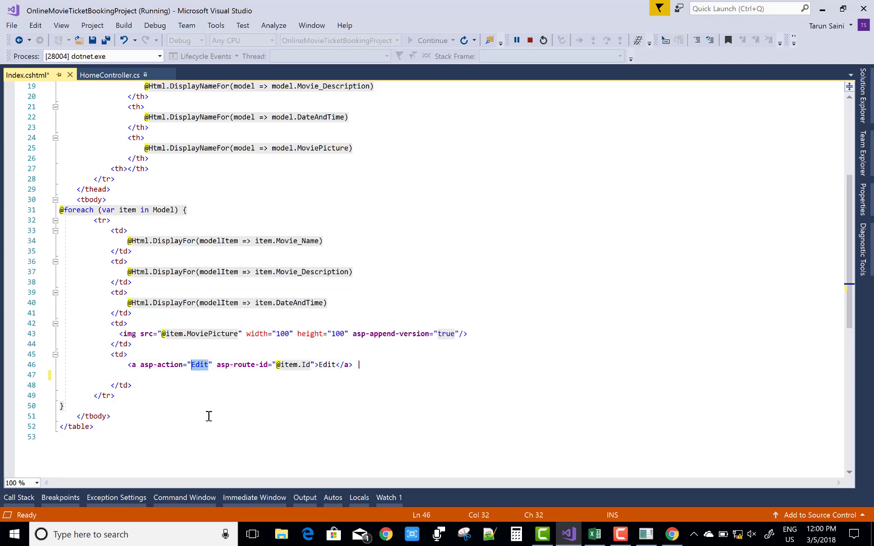
{"action": "type", "text": "BookN"}
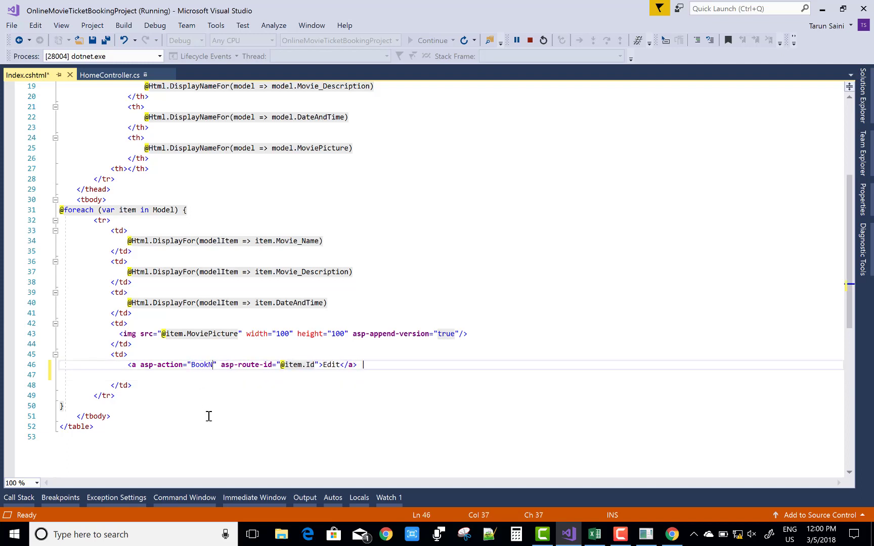
{"action": "type", "text": "ow"}
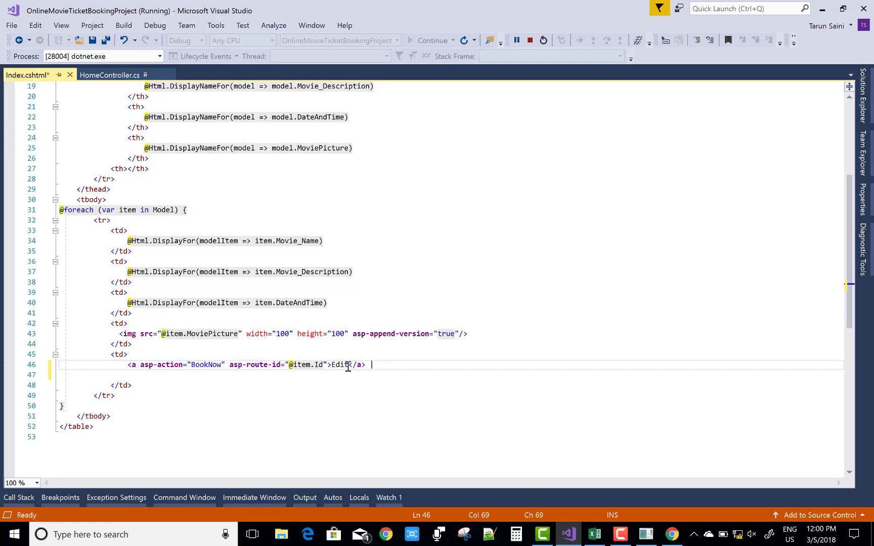
{"action": "key", "text": "BackSpace"}
{"action": "key", "text": "BackSpace"}
{"action": "key", "text": "BackSpace"}
{"action": "key", "text": "BackSpace"}
{"action": "type", "text": "B"}
{"action": "type", "text": "ook Your "}
{"action": "type", "text": "Ticket"}
{"action": "left_click", "coordinate": [93, 40]}
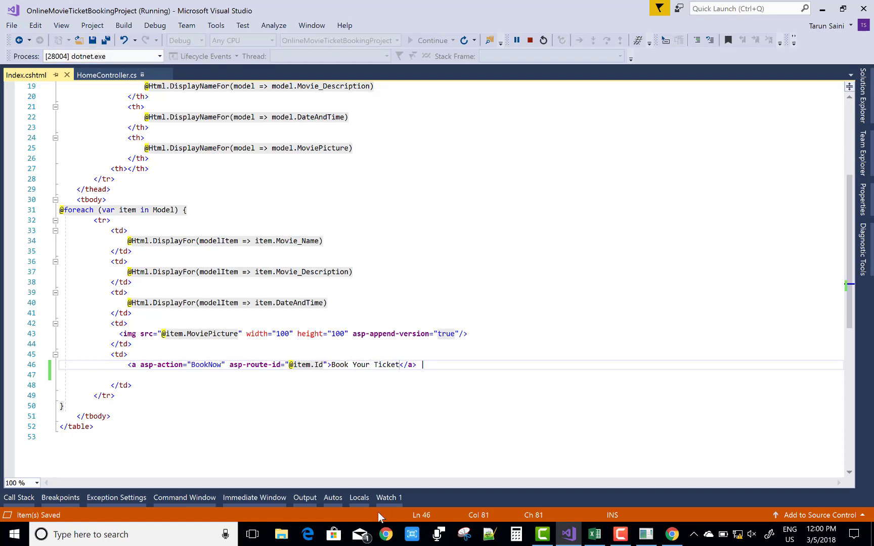
- Reload the Chrome movie list to see the Book Your Ticket links, then return to Visual Studio
{"action": "left_click", "coordinate": [672, 534]}
{"action": "left_click", "coordinate": [41, 31]}
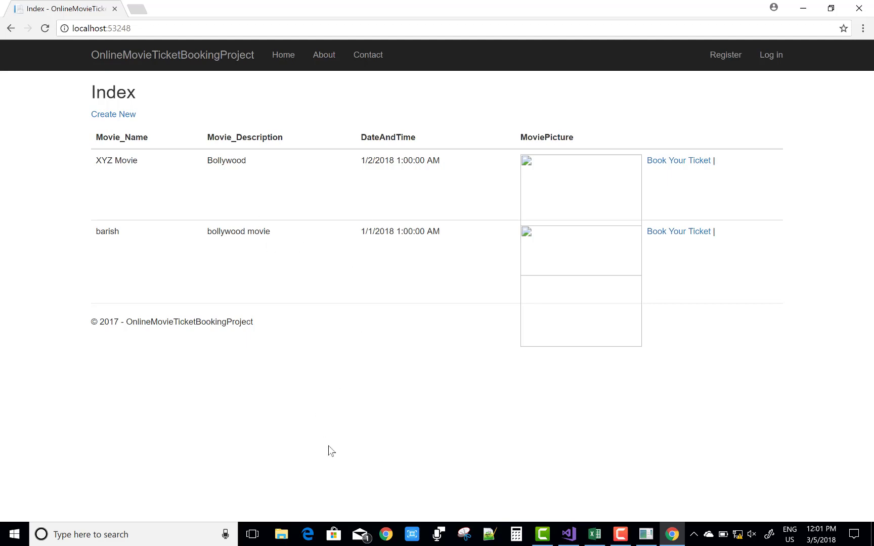
{"action": "left_click", "coordinate": [569, 534]}
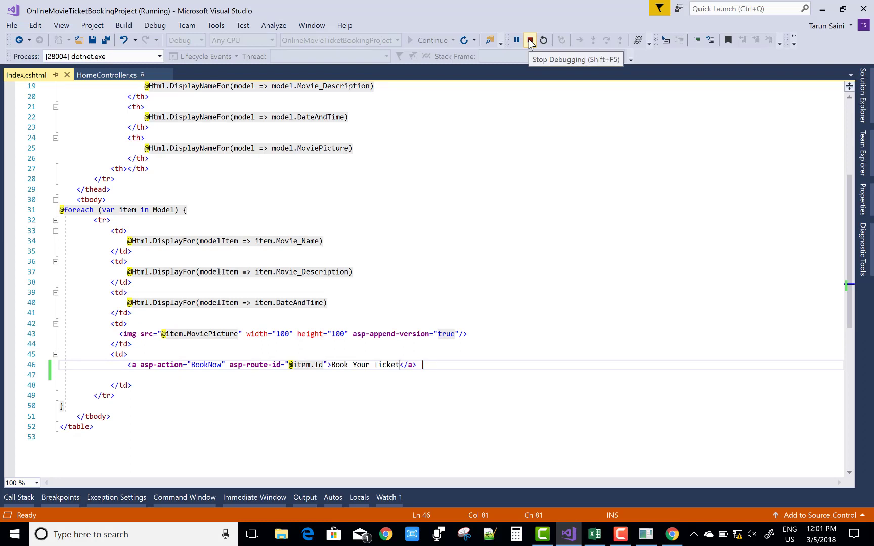
{"action": "scroll", "coordinate": [453, 237], "scroll_direction": "up", "scroll_amount": 6}
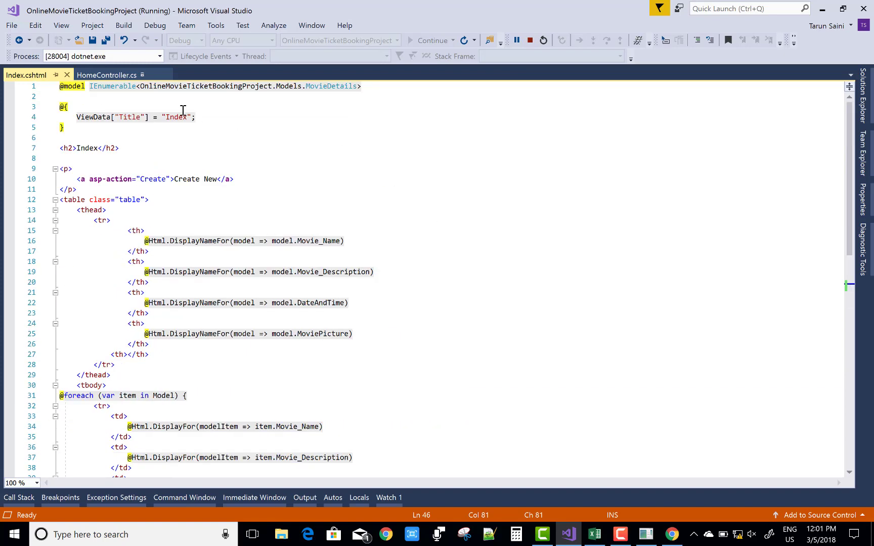
- Close Index.cshtml and HomeController.cs, stop debugging, and open Server Explorer
{"action": "left_click", "coordinate": [66, 75]}
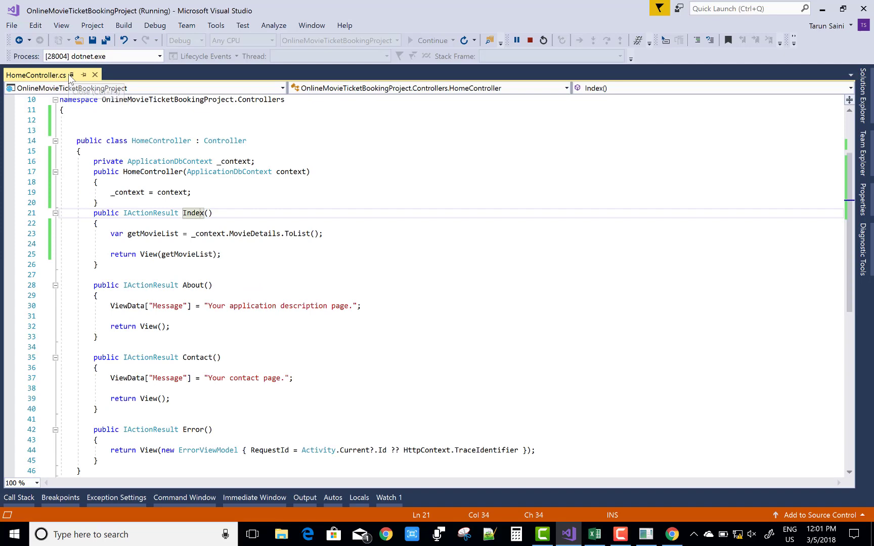
{"action": "left_click", "coordinate": [96, 75]}
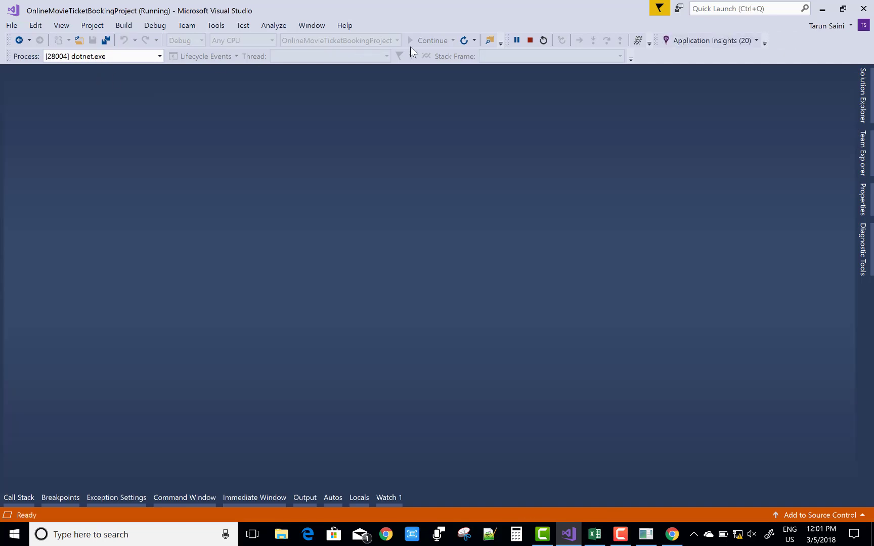
{"action": "left_click", "coordinate": [529, 40]}
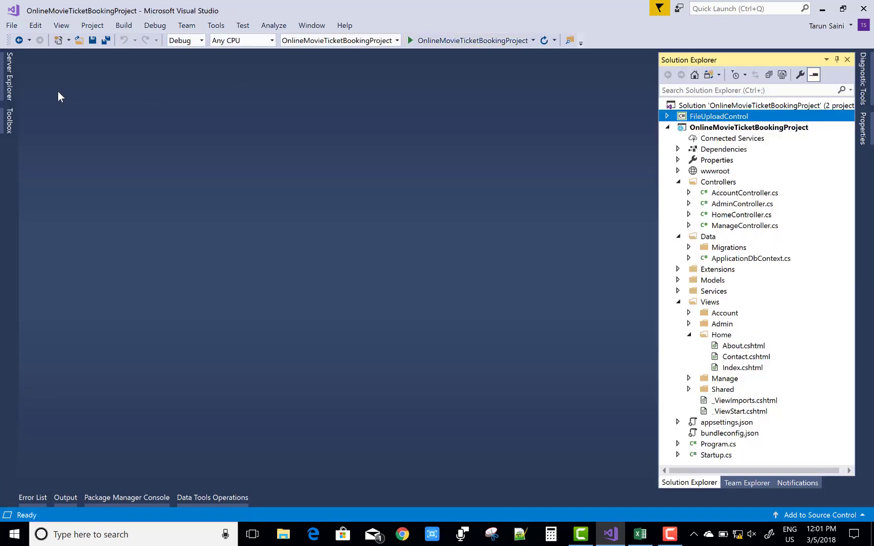
{"action": "left_click", "coordinate": [10, 82]}
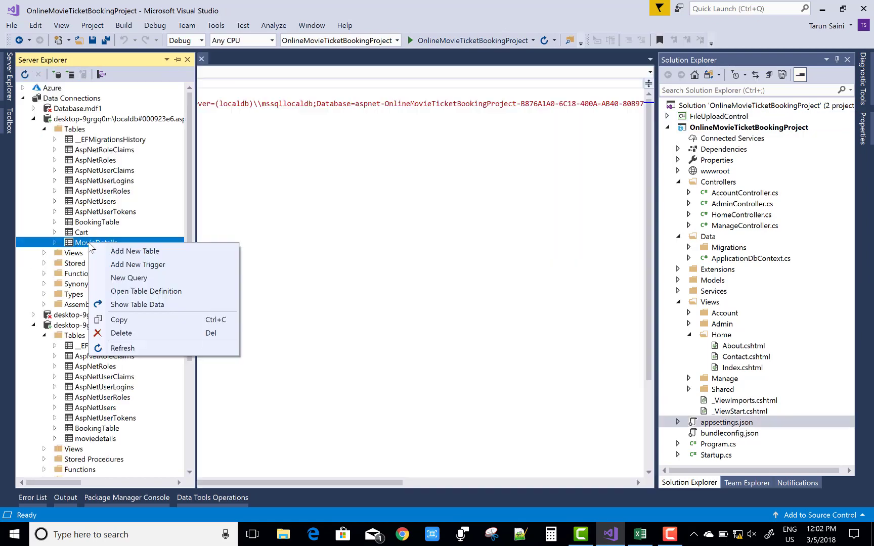
- Show the MovieDetails table data and widen the MoviePicture column to reveal its NULL values
{"action": "left_click", "coordinate": [130, 305]}
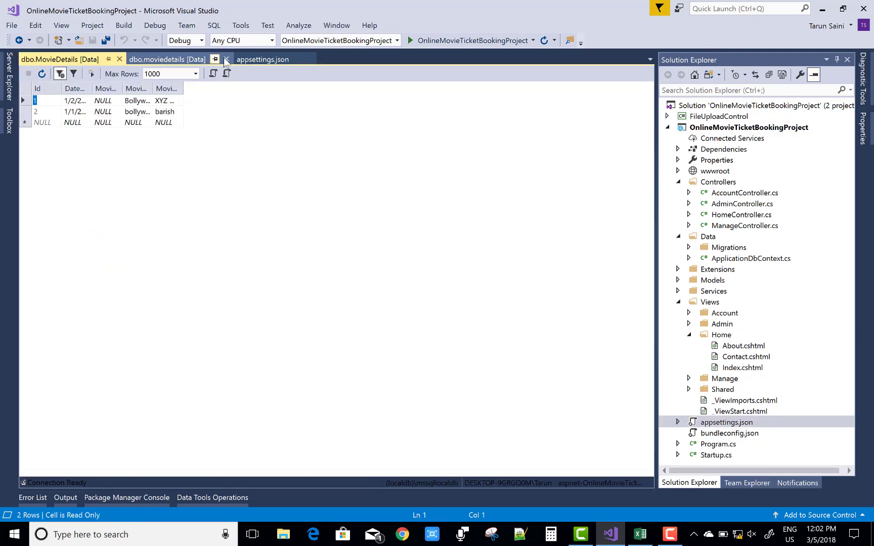
{"action": "left_click", "coordinate": [226, 60]}
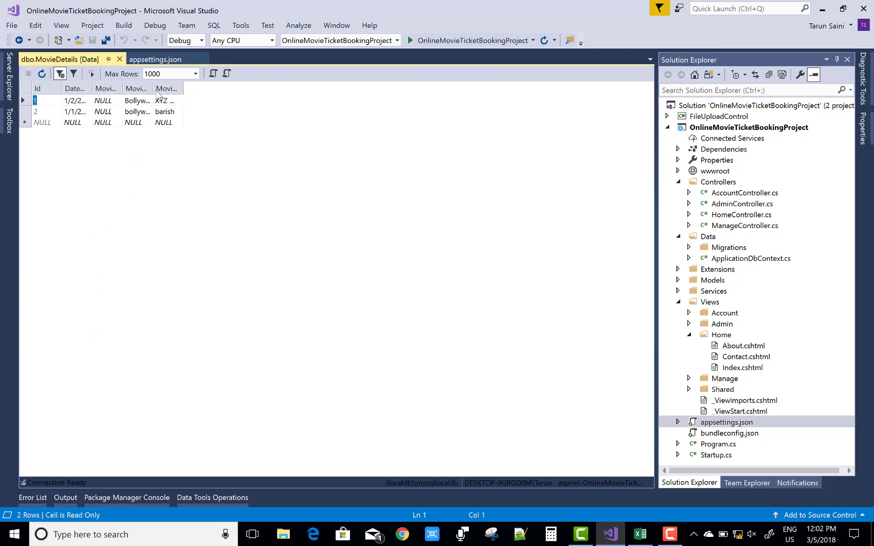
{"action": "left_click", "coordinate": [112, 104]}
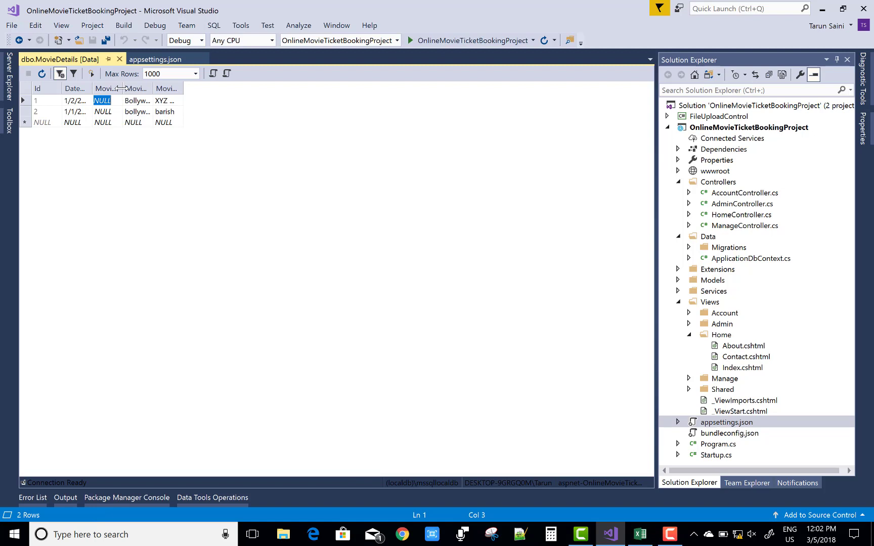
{"action": "left_click_drag", "start_coordinate": [122, 88], "coordinate": [195, 89]}
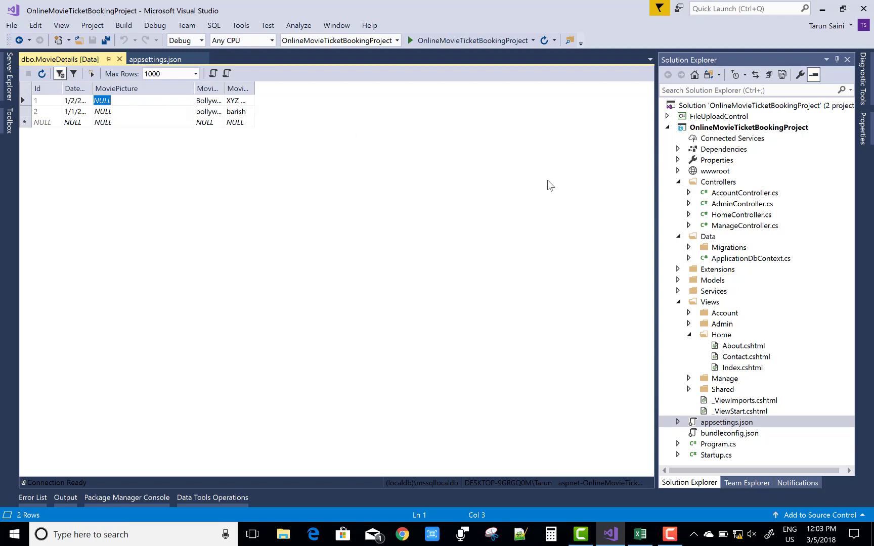
- Browse the wwwroot images folder, then close the table data and appsettings.json tabs
{"action": "left_click", "coordinate": [678, 171]}
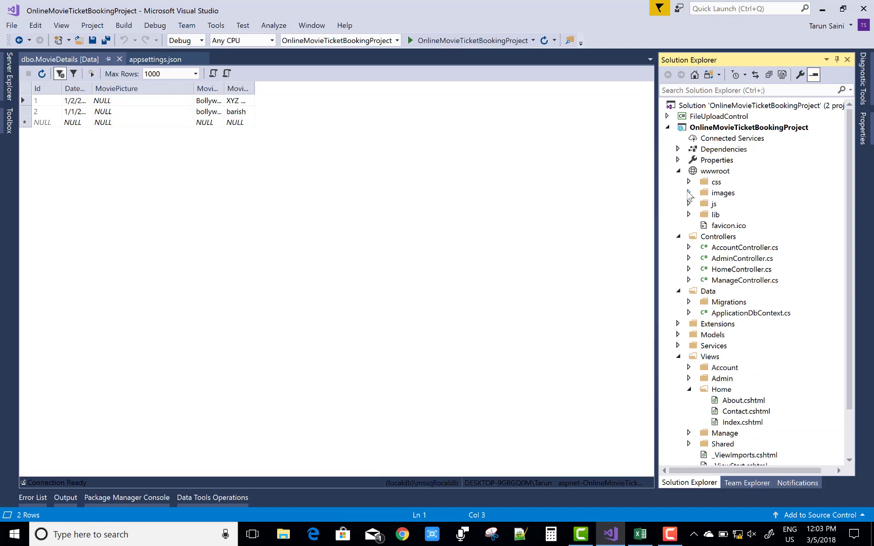
{"action": "left_click", "coordinate": [688, 194]}
{"action": "left_click", "coordinate": [688, 194]}
{"action": "left_click", "coordinate": [119, 59]}
{"action": "left_click", "coordinate": [94, 59]}
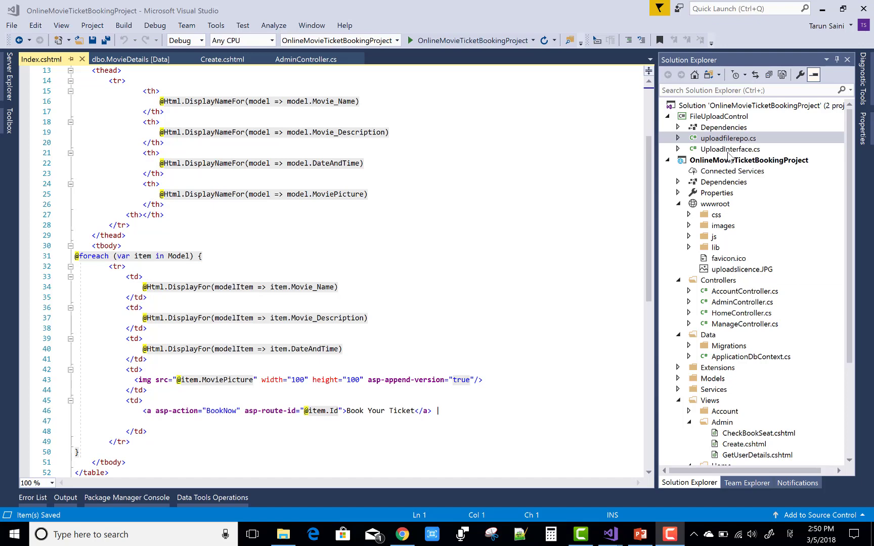
- In uploadfilerepo.cs, make the line 44 uploads path end with a backslash and save
{"action": "double_click", "coordinate": [735, 139]}
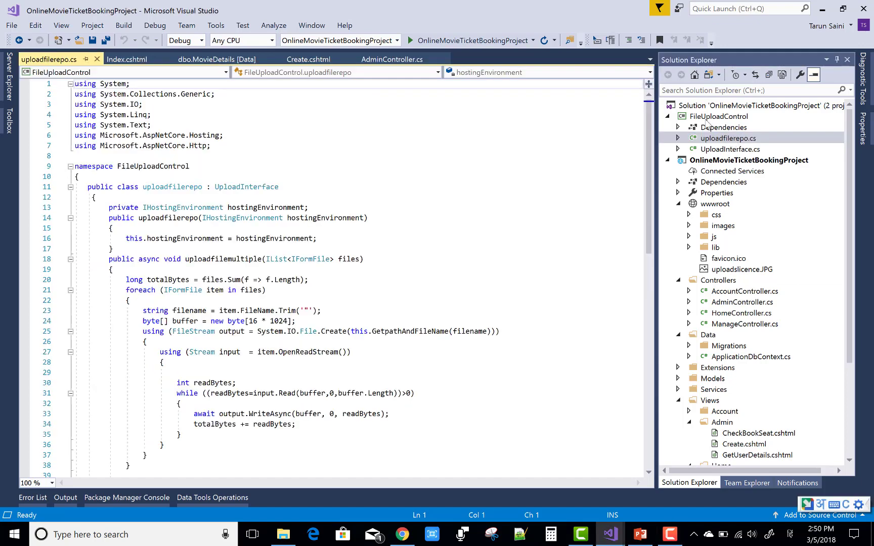
{"action": "scroll", "coordinate": [392, 283], "scroll_direction": "down", "scroll_amount": 6}
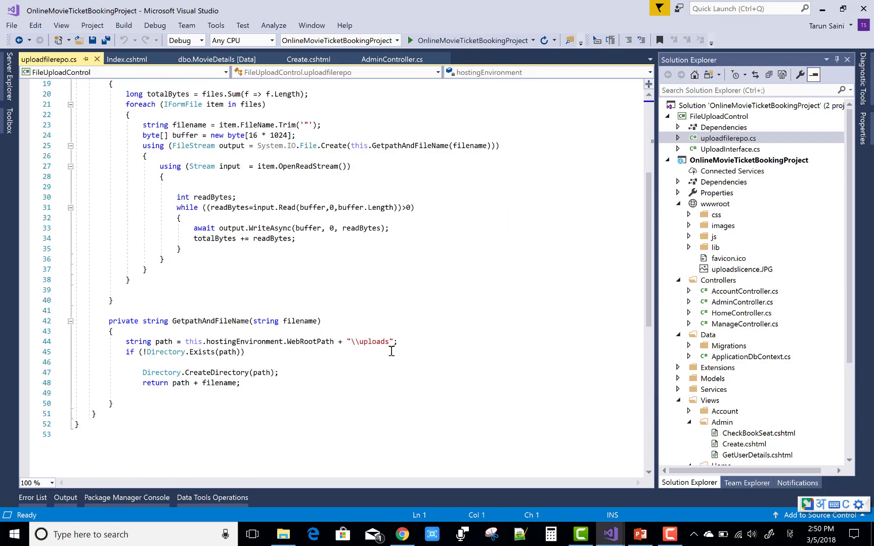
{"action": "left_click", "coordinate": [388, 340]}
{"action": "type", "text": "//"}
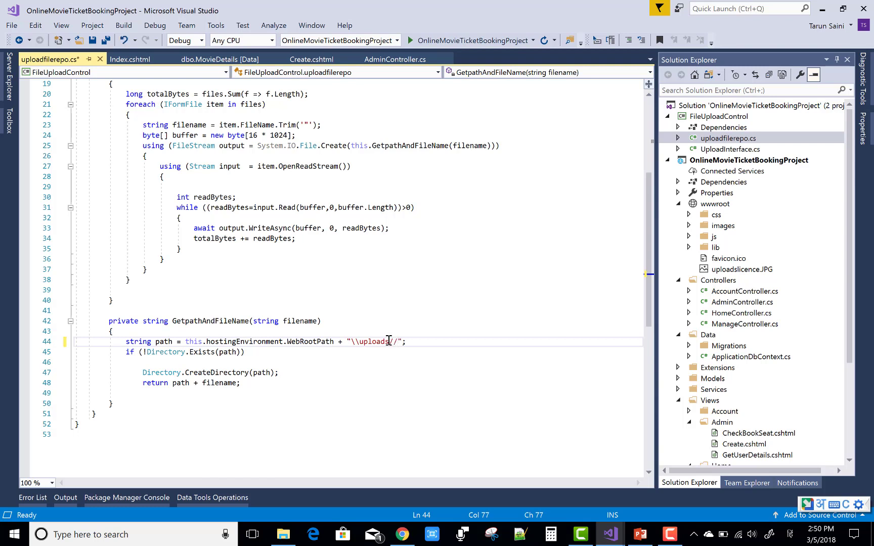
{"action": "key", "text": "BackSpace"}
{"action": "key", "text": "BackSpace"}
{"action": "type", "text": "\\\\"}
{"action": "left_click", "coordinate": [92, 39]}
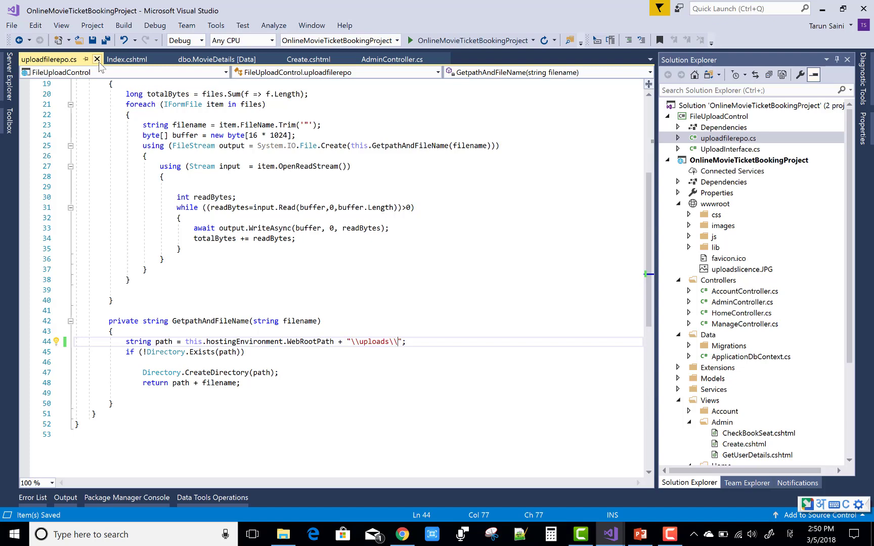
- Close the uploadfilerepo.cs, Index, MovieDetails data, Create and Admin controller tabs
{"action": "left_click", "coordinate": [97, 59]}
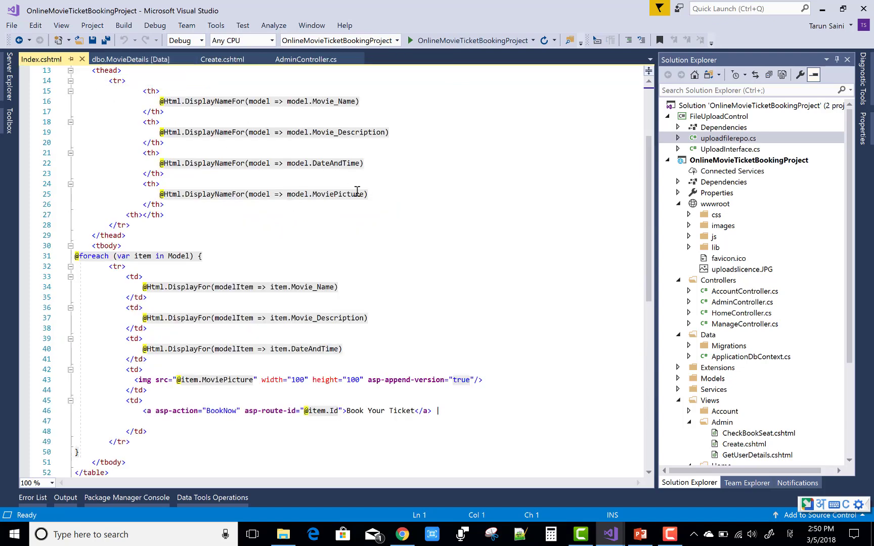
{"action": "left_click", "coordinate": [82, 60]}
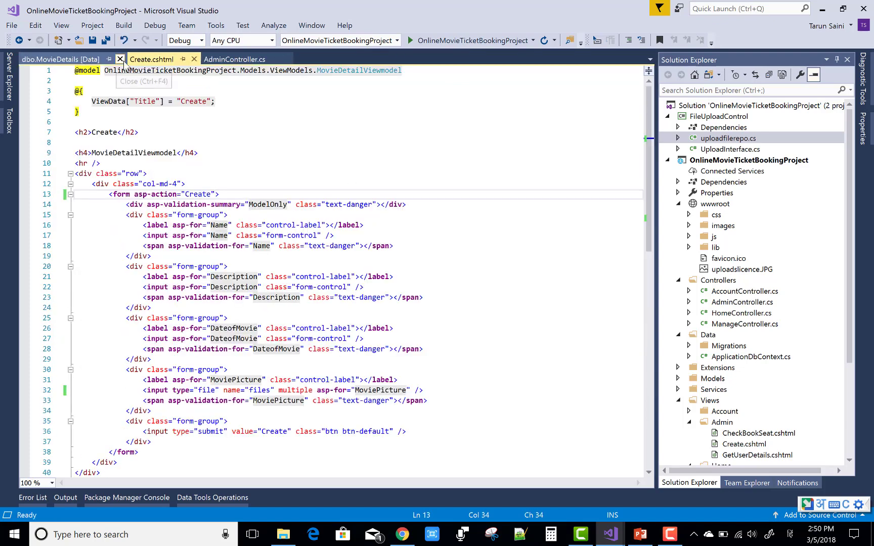
{"action": "left_click", "coordinate": [120, 59]}
{"action": "left_click", "coordinate": [86, 59]}
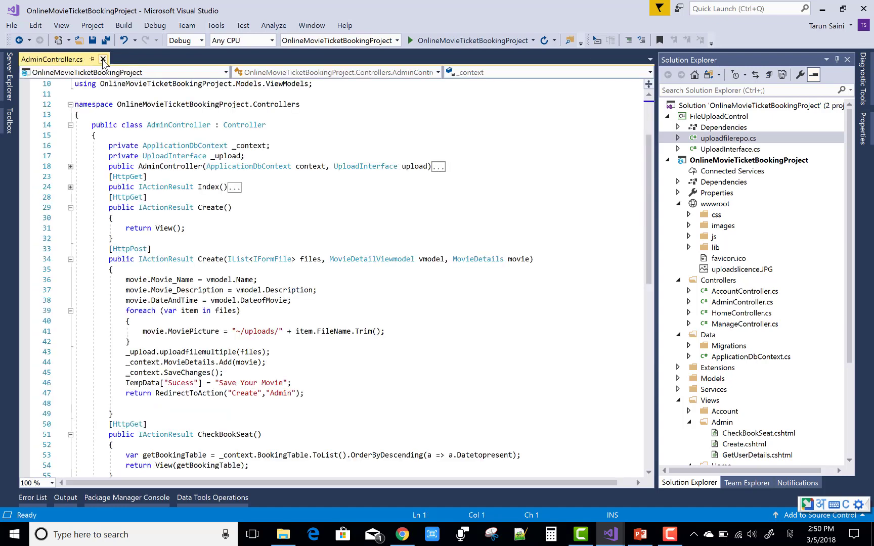
{"action": "left_click", "coordinate": [103, 60]}
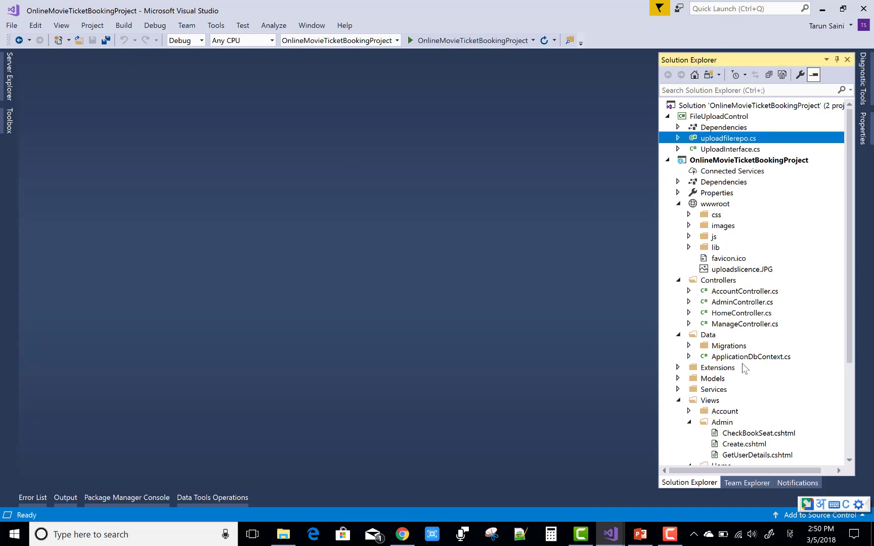
{"action": "scroll", "coordinate": [738, 388], "scroll_direction": "down", "scroll_amount": 4}
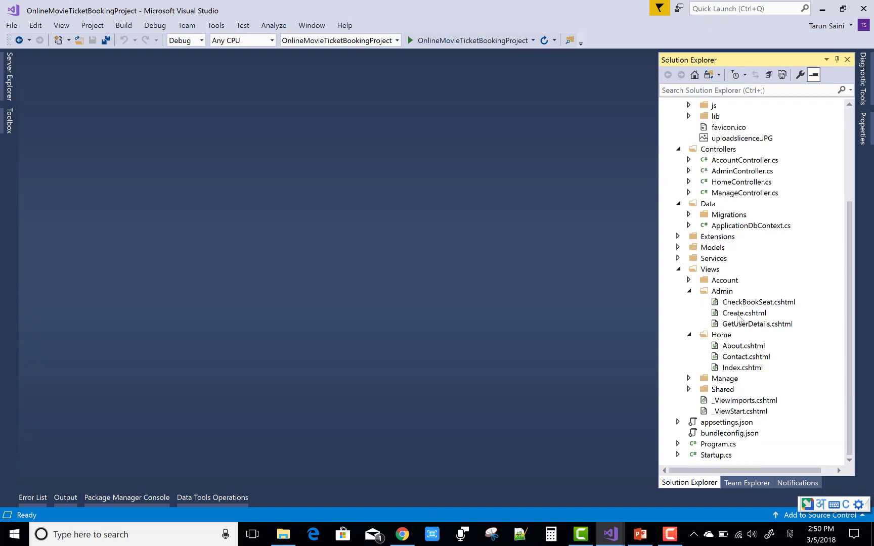
- Add method="post", enctype="multipart/form-data" and asp-controller="Admin" to Create.cshtml's form tag, then save
{"action": "left_click", "coordinate": [738, 314]}
{"action": "double_click", "coordinate": [739, 314]}
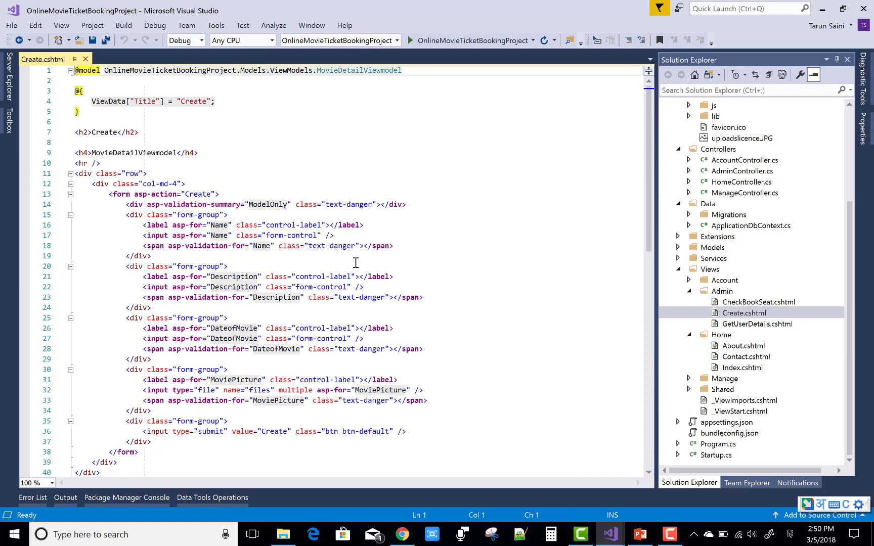
{"action": "scroll", "coordinate": [362, 294], "scroll_direction": "down", "scroll_amount": 3}
{"action": "scroll", "coordinate": [364, 300], "scroll_direction": "down", "scroll_amount": 4}
{"action": "scroll", "coordinate": [364, 302], "scroll_direction": "up", "scroll_amount": 4}
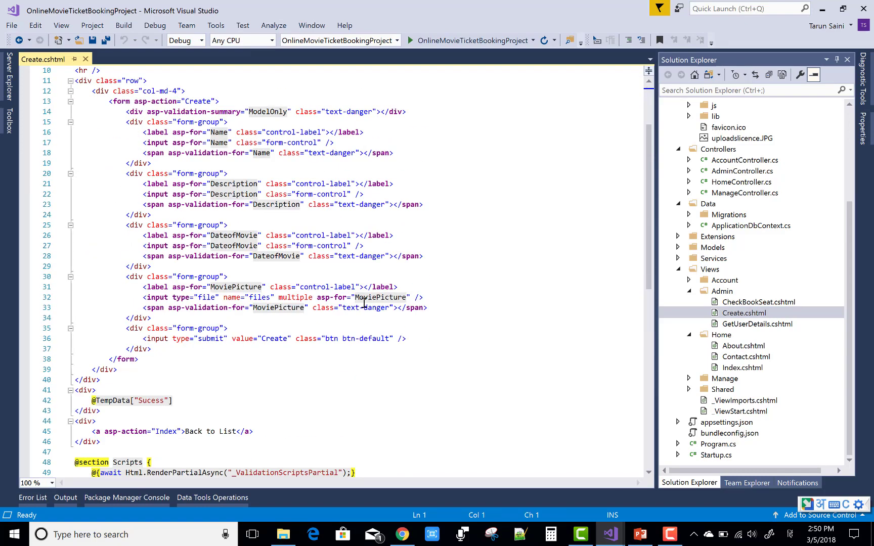
{"action": "scroll", "coordinate": [364, 304], "scroll_direction": "up", "scroll_amount": 3}
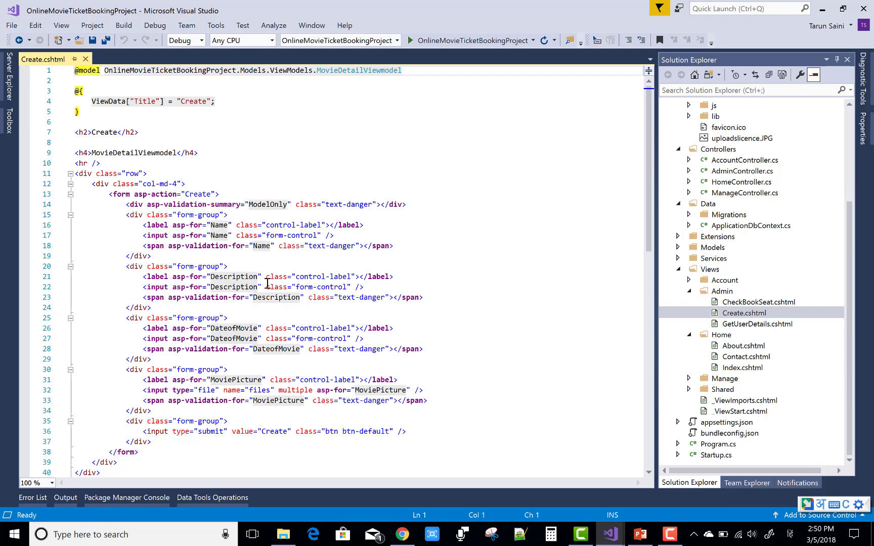
{"action": "left_click", "coordinate": [215, 194]}
{"action": "type", "text": "method=\"post\" enctype=\"multipart/form-data\" asp-controller=\"Admin\""}
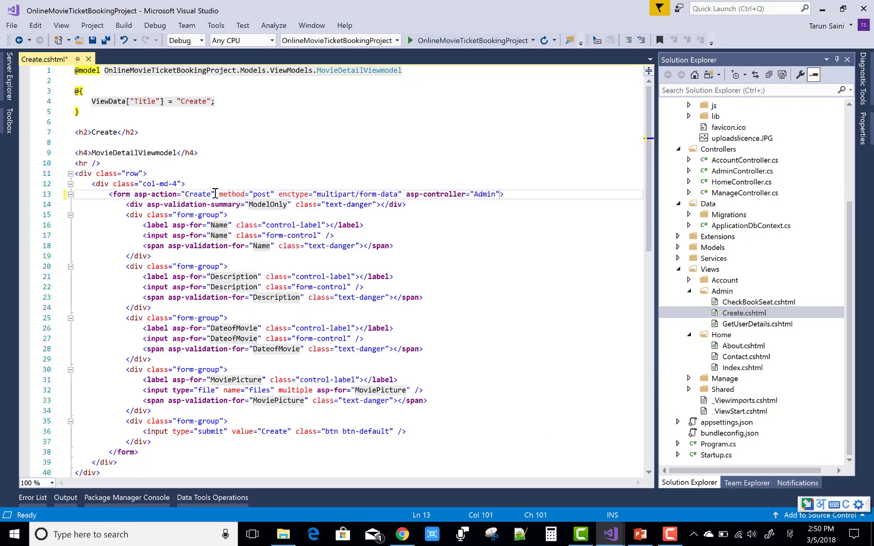
{"action": "left_click", "coordinate": [215, 193]}
{"action": "left_click_drag", "start_coordinate": [219, 194], "coordinate": [502, 194]}
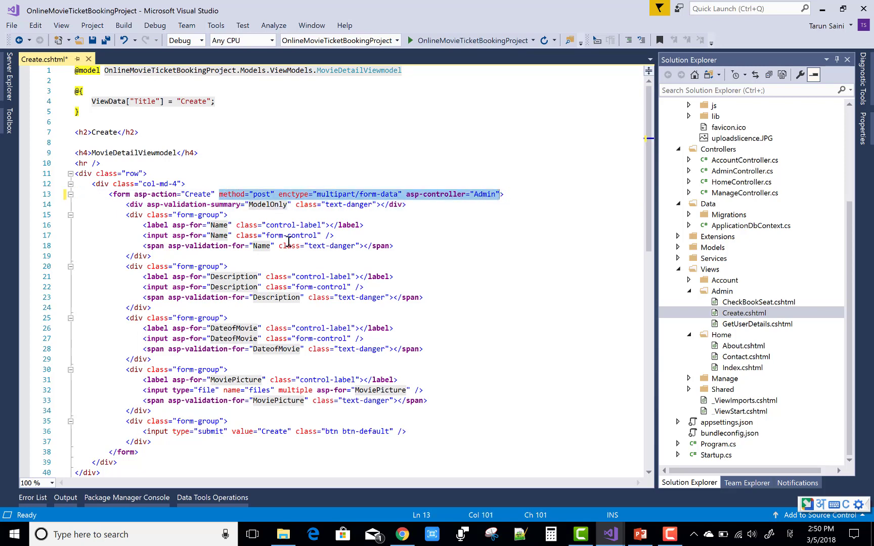
{"action": "left_click", "coordinate": [161, 132]}
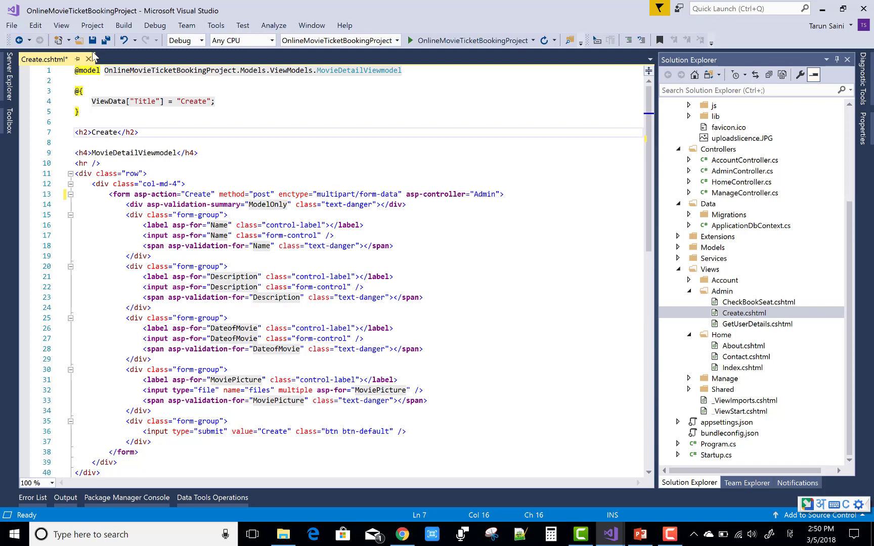
{"action": "left_click", "coordinate": [92, 40]}
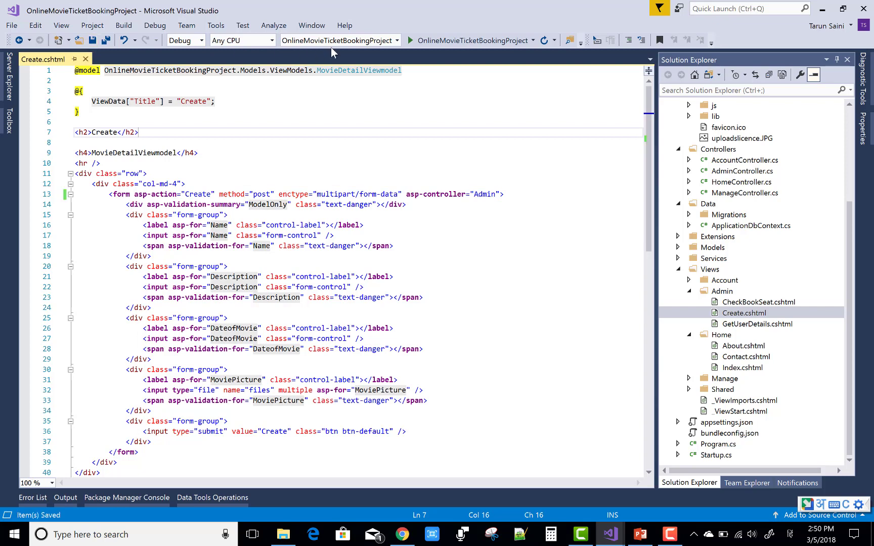
- Run the web app and load localhost:53248/admin/create in Chrome
{"action": "left_click", "coordinate": [437, 40]}
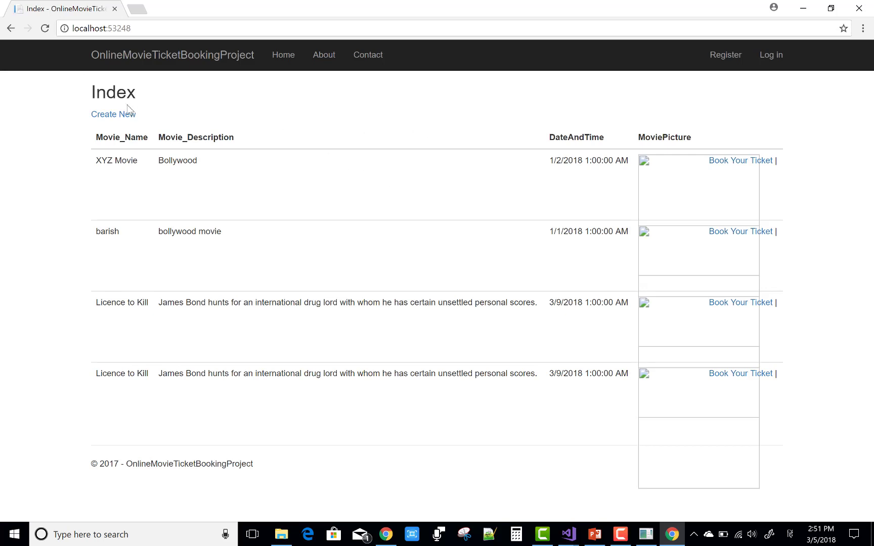
{"action": "left_click", "coordinate": [196, 27]}
{"action": "type", "text": "/"}
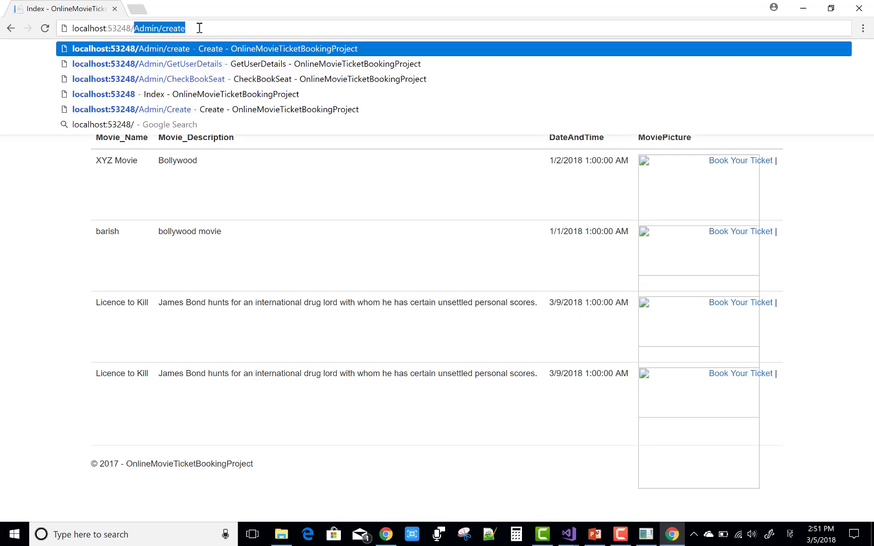
{"action": "type", "text": "ad"}
{"action": "key", "text": "alt+shift"}
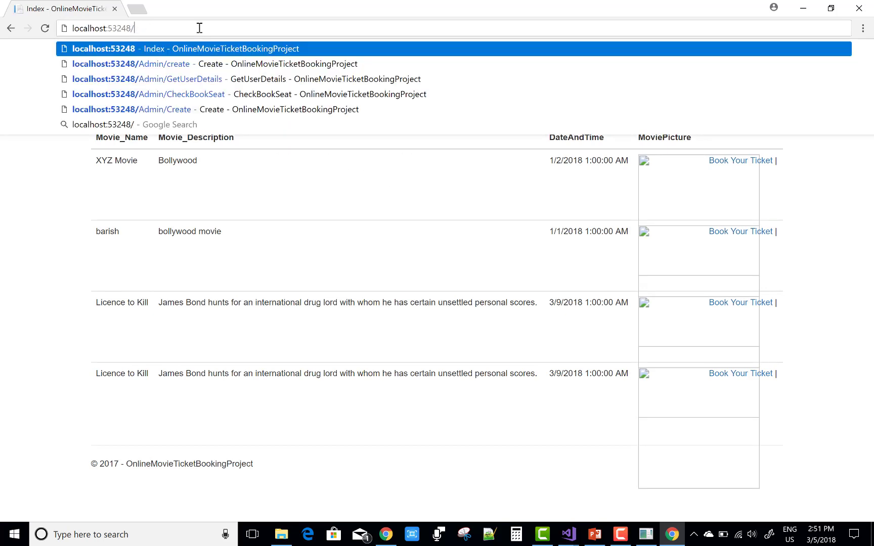
{"action": "type", "text": "min/create"}
{"action": "key", "text": "Return"}
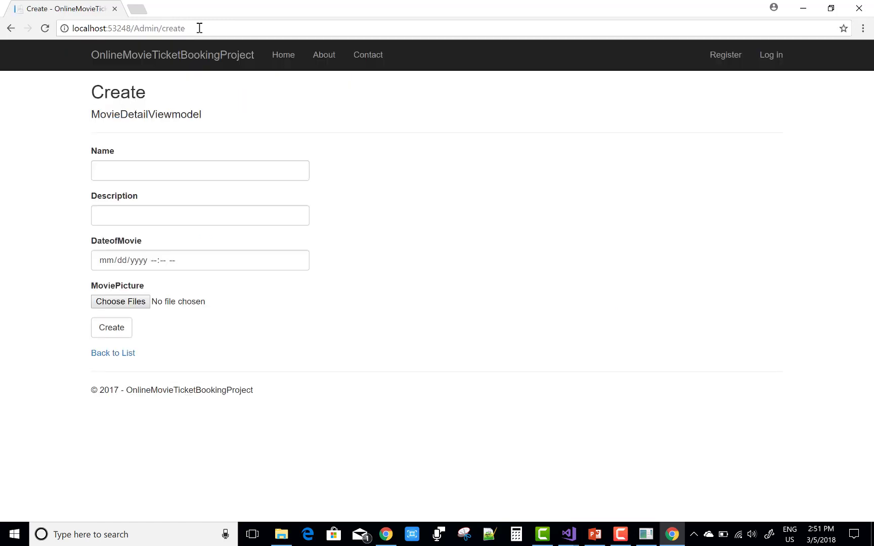
- Fill in Name as Licence to Kill and the James Bond description from autofill
{"action": "left_click", "coordinate": [117, 176]}
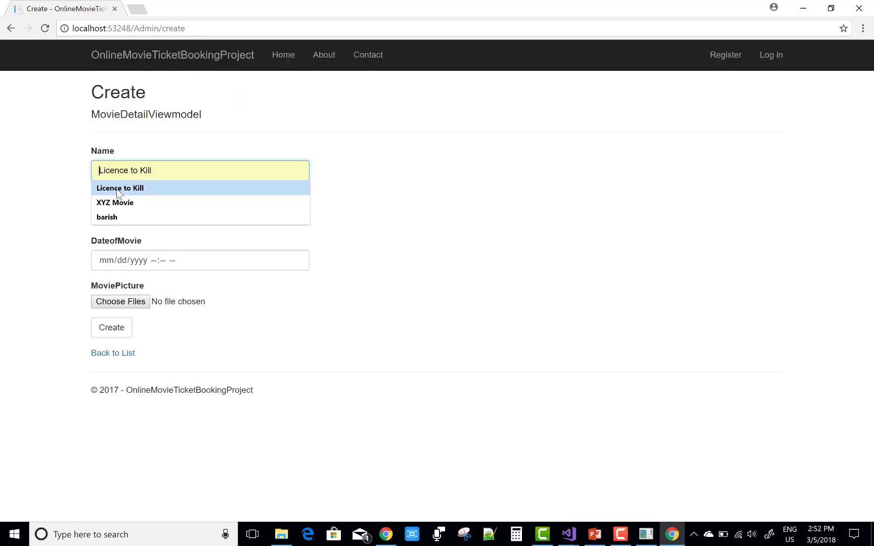
{"action": "left_click", "coordinate": [116, 188]}
{"action": "left_click", "coordinate": [115, 215]}
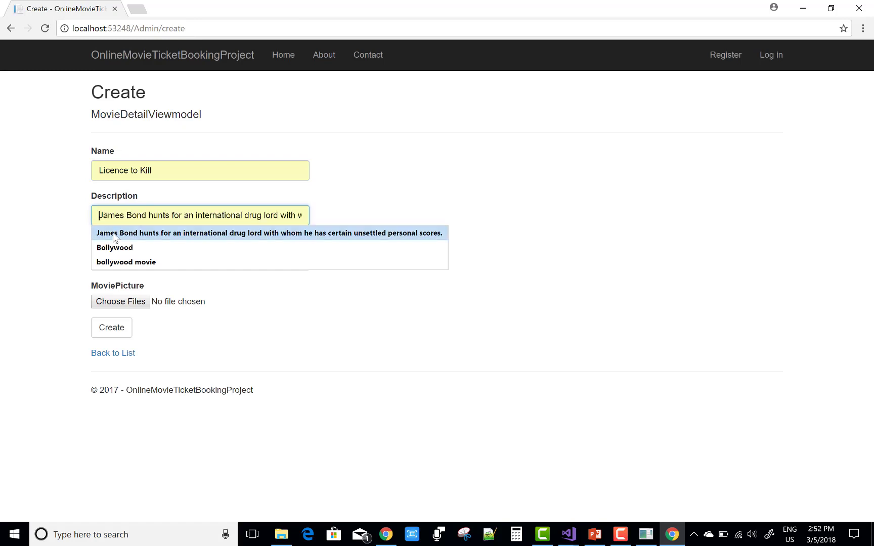
{"action": "left_click", "coordinate": [114, 232]}
- Set the movie date to 03/16/2018 with a 01:00 AM time
{"action": "left_click", "coordinate": [295, 260]}
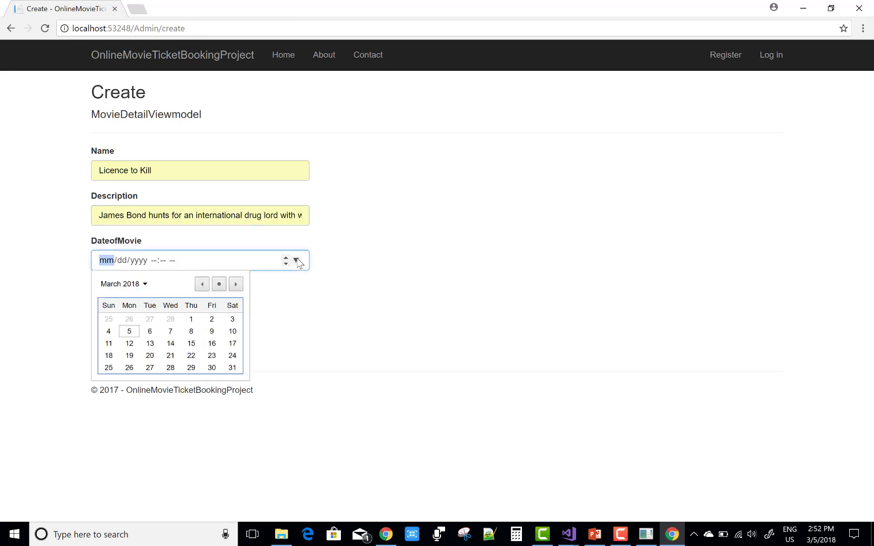
{"action": "left_click", "coordinate": [215, 348]}
{"action": "key", "text": "Tab"}
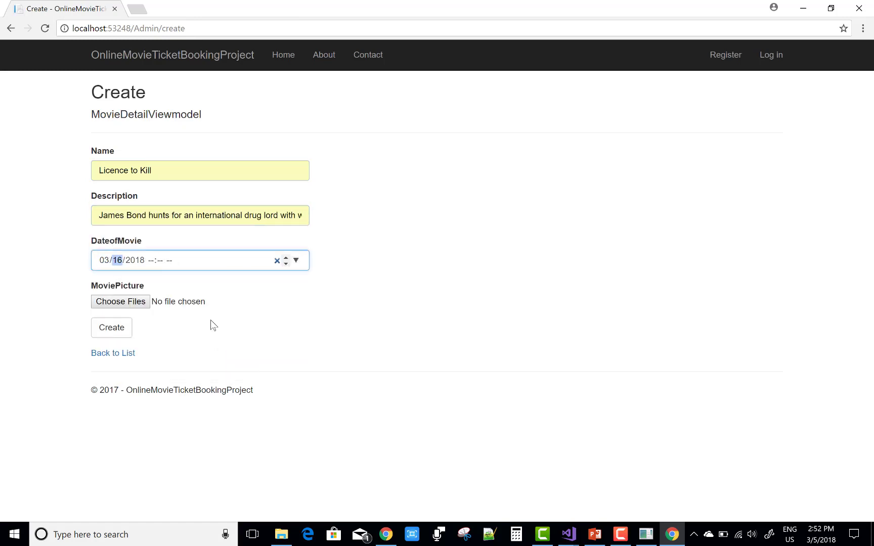
{"action": "key", "text": "Tab"}
{"action": "key", "text": "Tab"}
{"action": "type", "text": "00a"}
{"action": "key", "text": "Tab"}
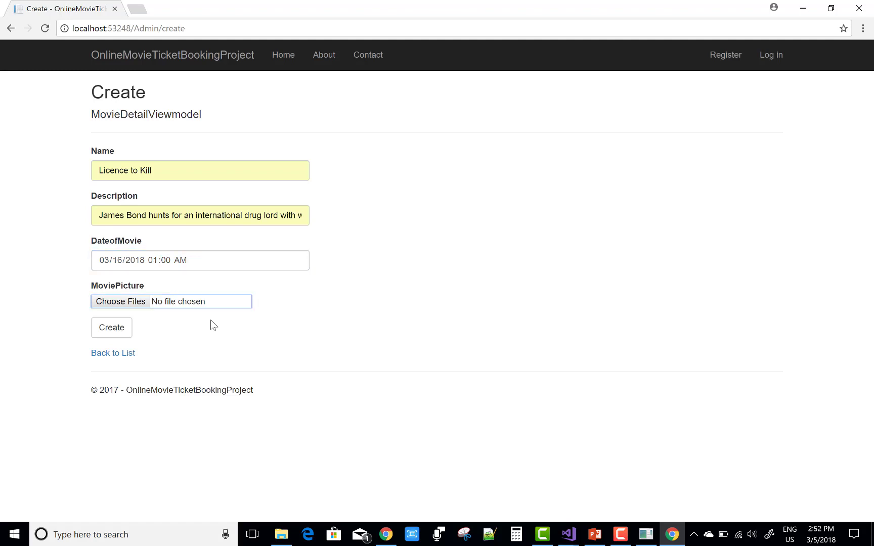
{"action": "left_click", "coordinate": [212, 335]}
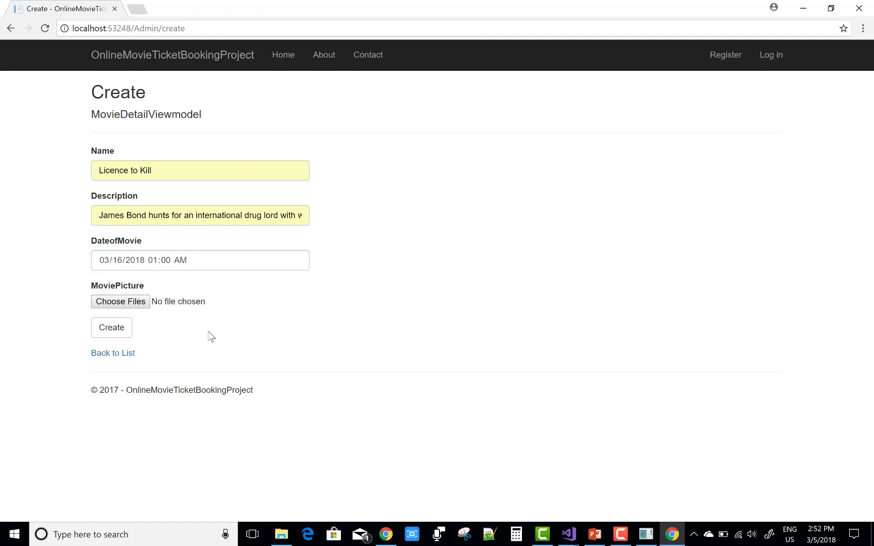
- Pick automatic car.JPG from the Documents > animated folder in the file picker
{"action": "left_click", "coordinate": [133, 302]}
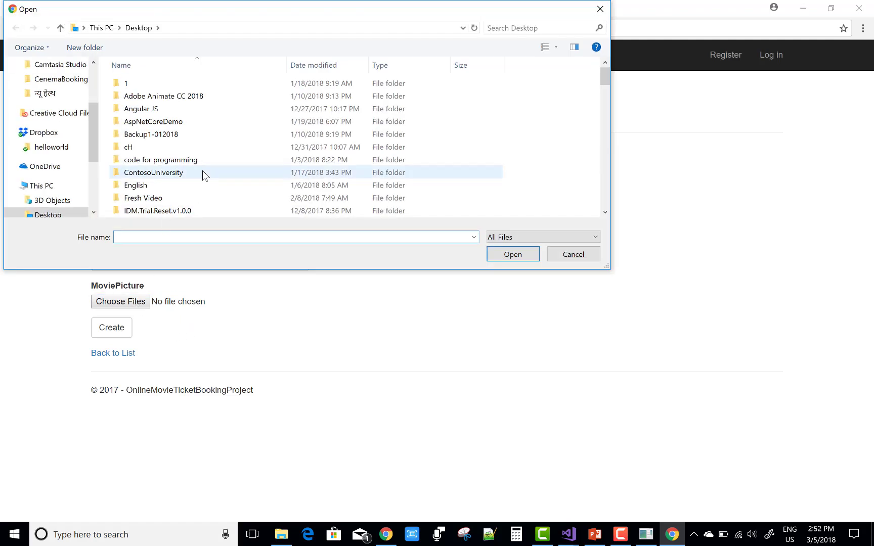
{"action": "left_click", "coordinate": [55, 214]}
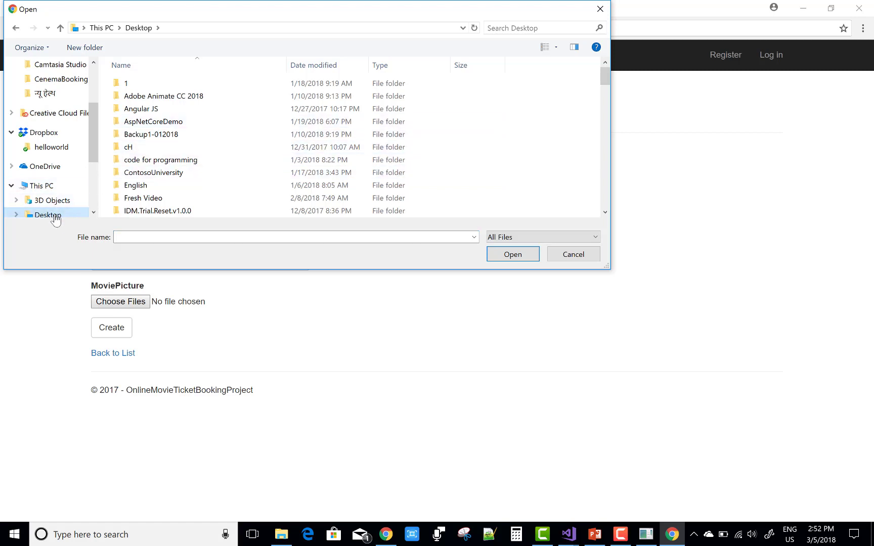
{"action": "scroll", "coordinate": [55, 220], "scroll_direction": "down", "scroll_amount": 1}
{"action": "left_click", "coordinate": [55, 214]}
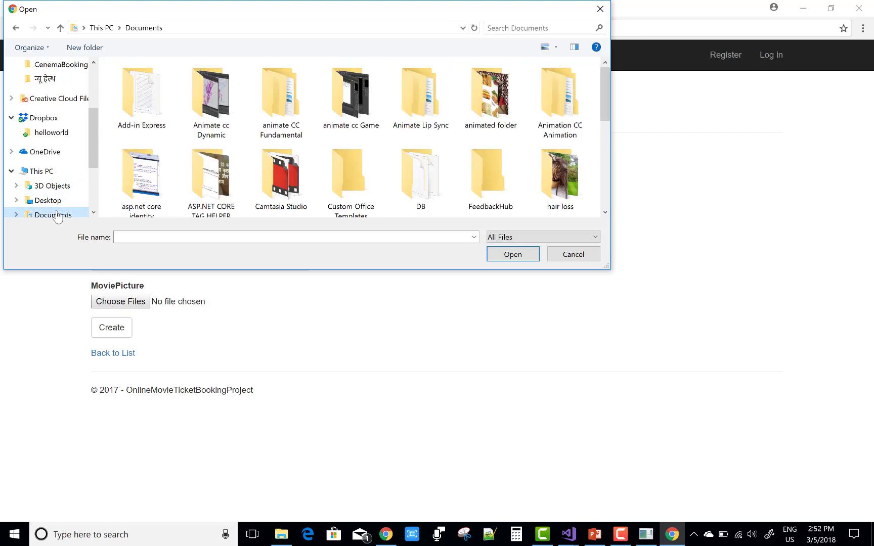
{"action": "double_click", "coordinate": [476, 123]}
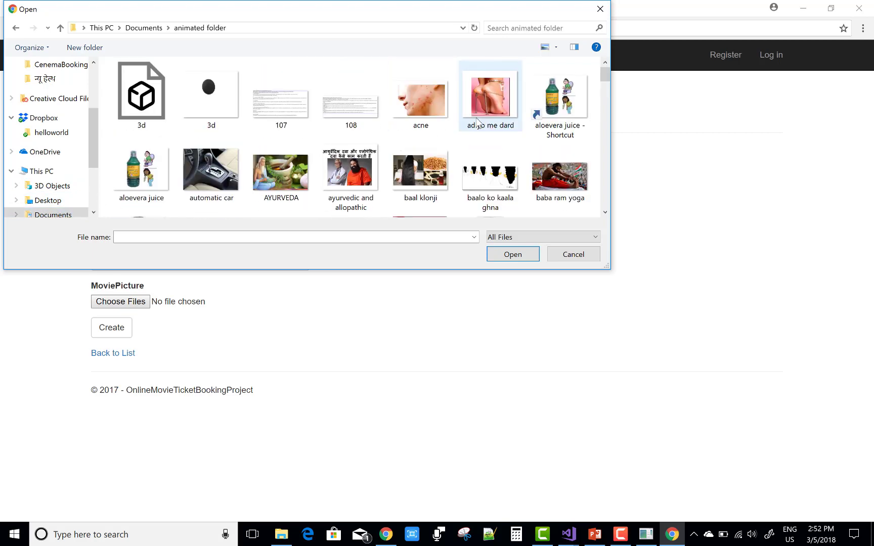
{"action": "left_click", "coordinate": [203, 186]}
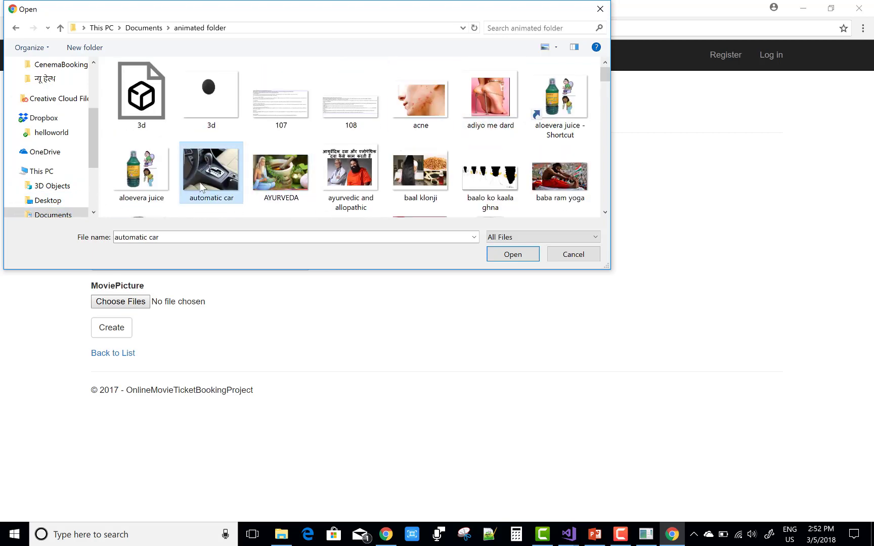
{"action": "left_click", "coordinate": [506, 257]}
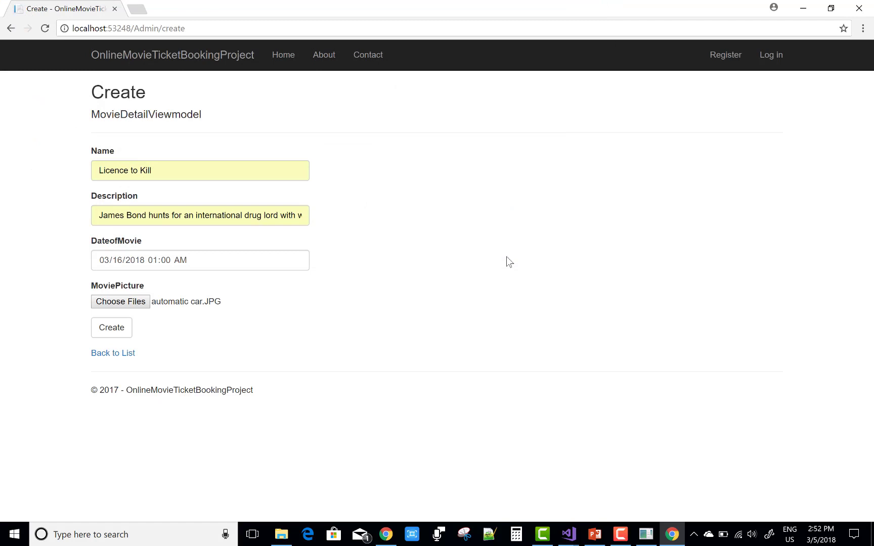
- Create Licence to Kill, check its car thumbnail on Index, then stop debugging and close Create.cshtml
{"action": "left_click", "coordinate": [114, 328]}
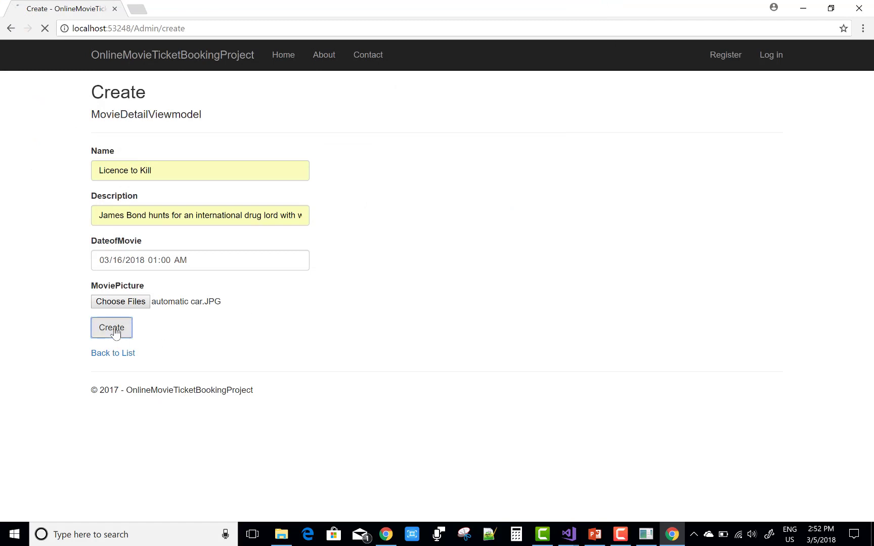
{"action": "left_click", "coordinate": [130, 58]}
{"action": "scroll", "coordinate": [674, 445], "scroll_direction": "down", "scroll_amount": 1}
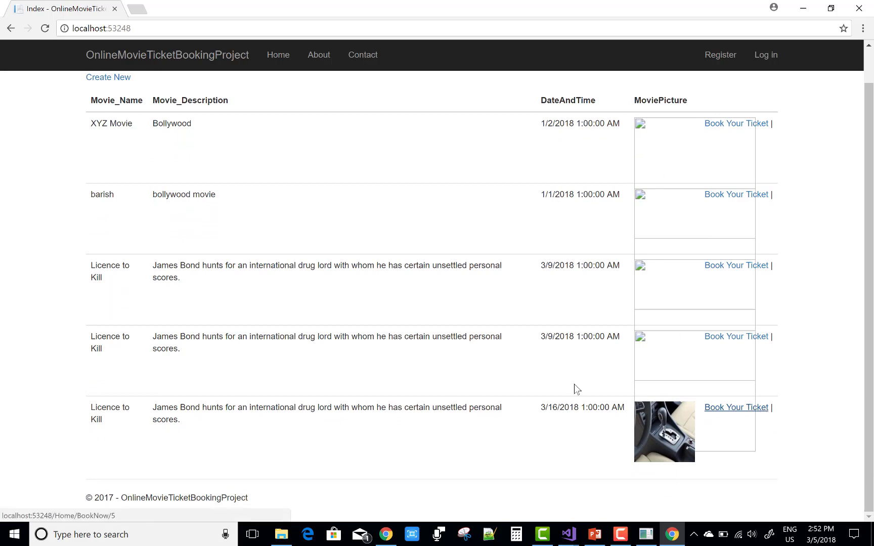
{"action": "scroll", "coordinate": [516, 418], "scroll_direction": "up", "scroll_amount": 1}
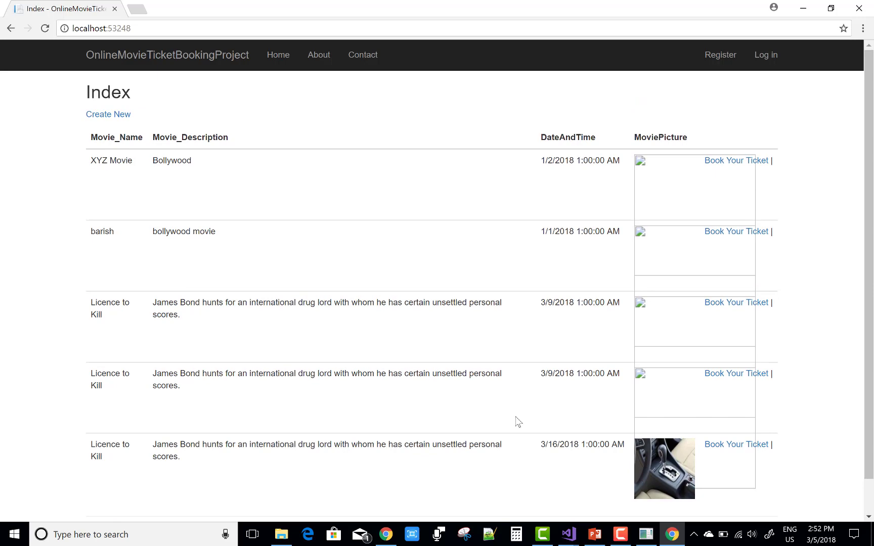
{"action": "left_click", "coordinate": [569, 534]}
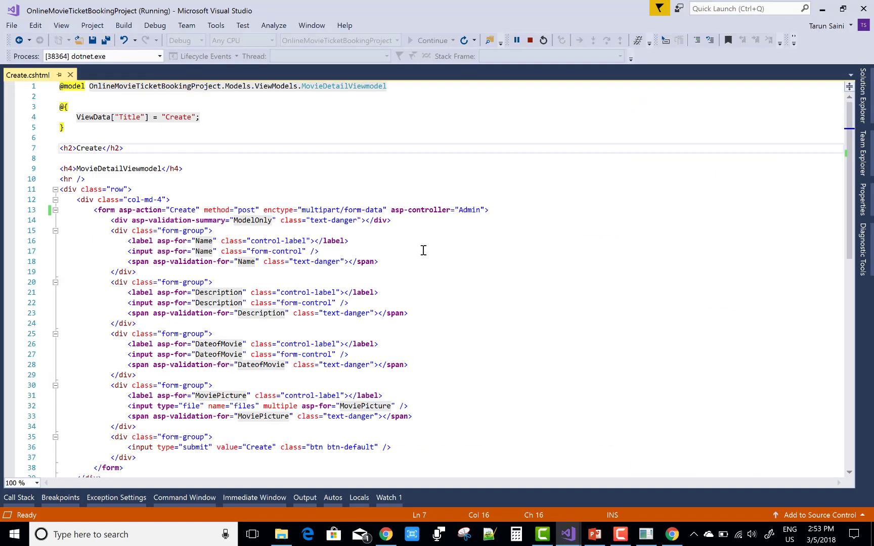
{"action": "left_click", "coordinate": [531, 40]}
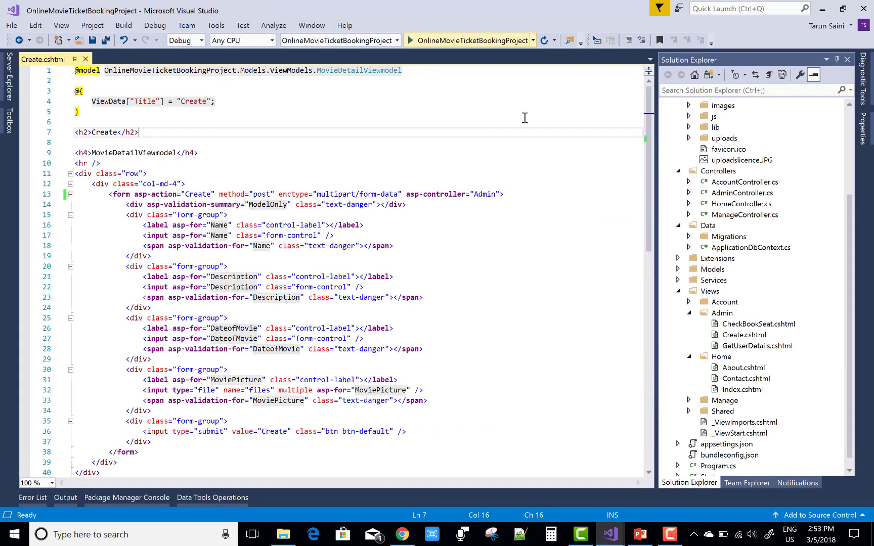
{"action": "left_click", "coordinate": [85, 59]}
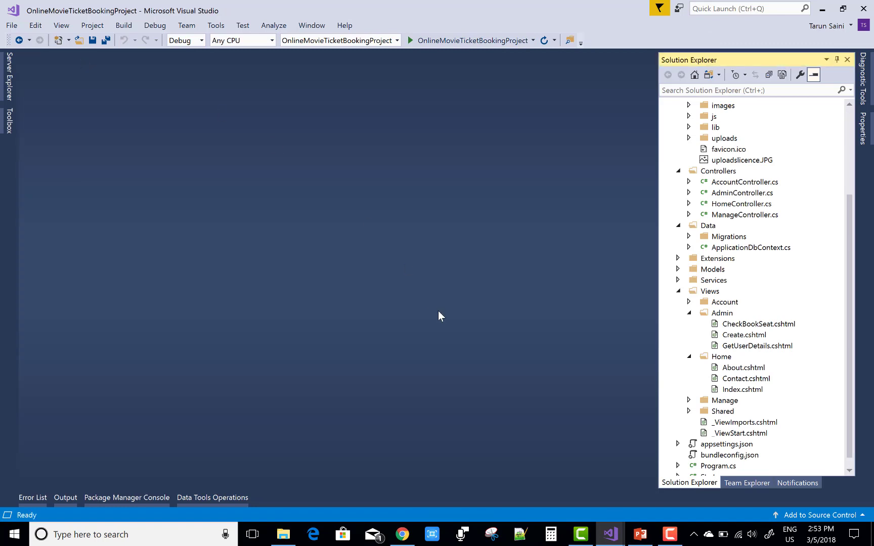
{"action": "left_click", "coordinate": [669, 533]}
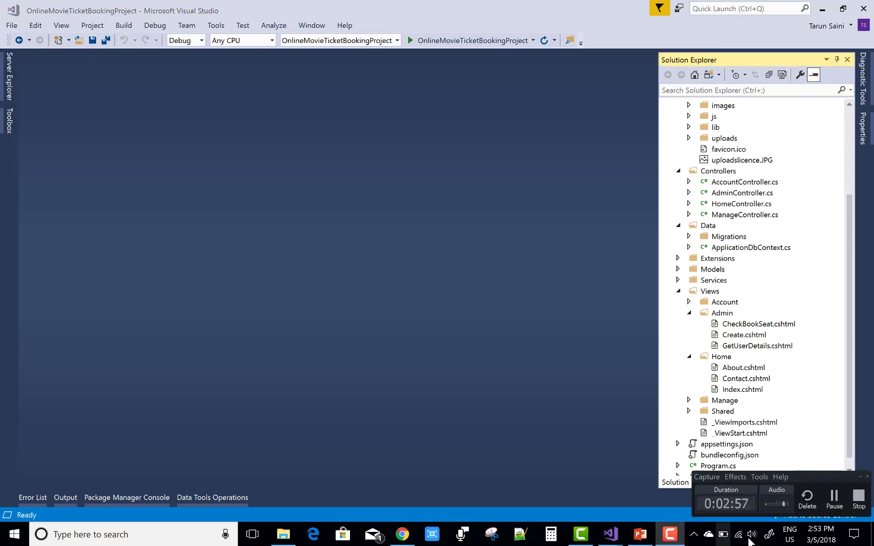